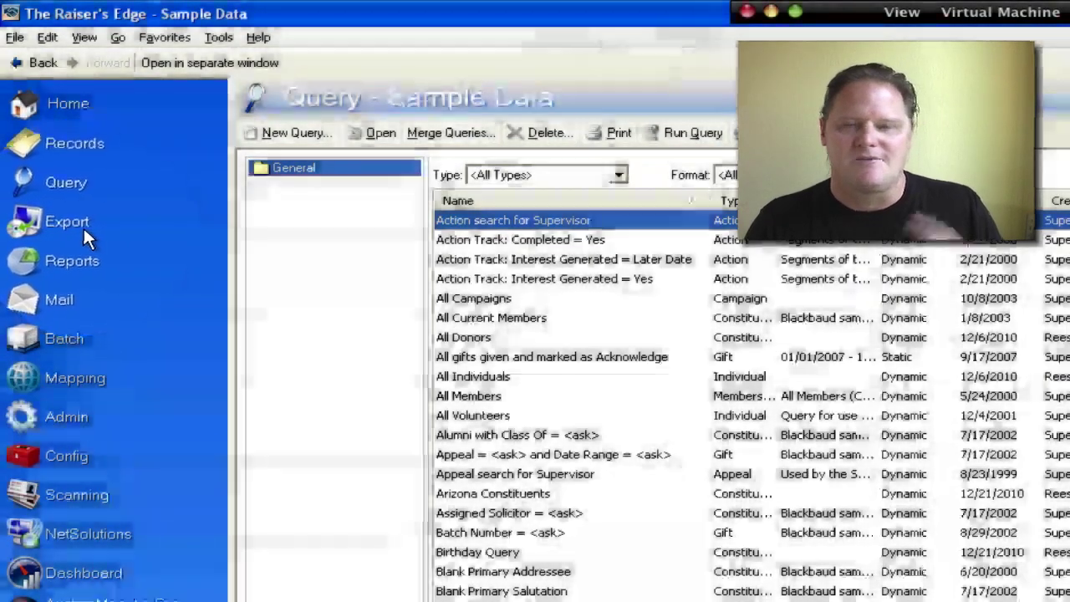
Create a new Constituent export in the Blackbaud Simple Word Merge format
{"action": "left_click", "coordinate": [84, 224]}
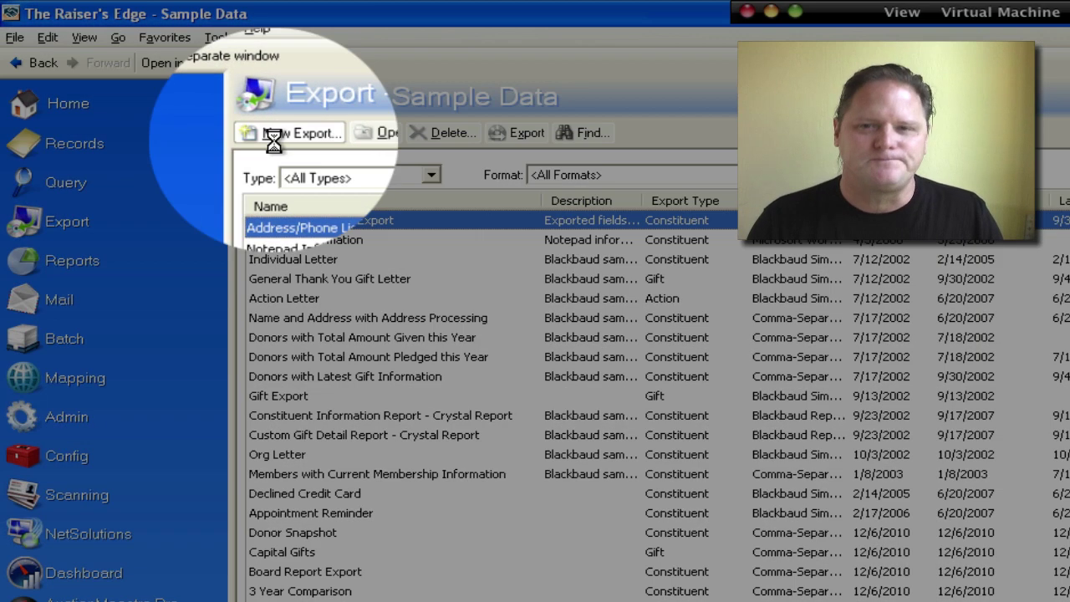
{"action": "left_click", "coordinate": [281, 136]}
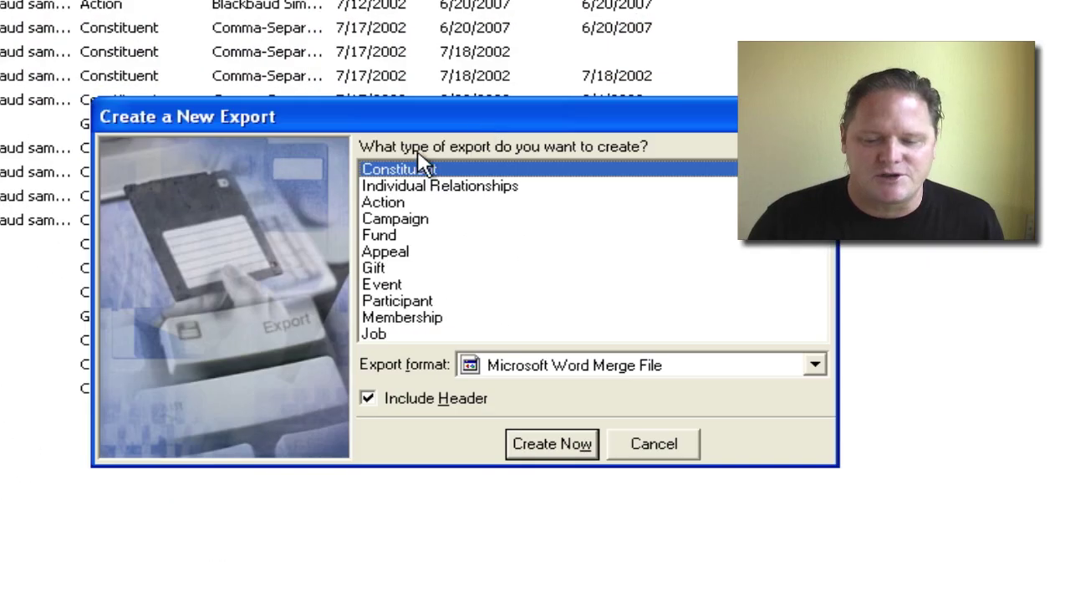
{"action": "left_click", "coordinate": [816, 364]}
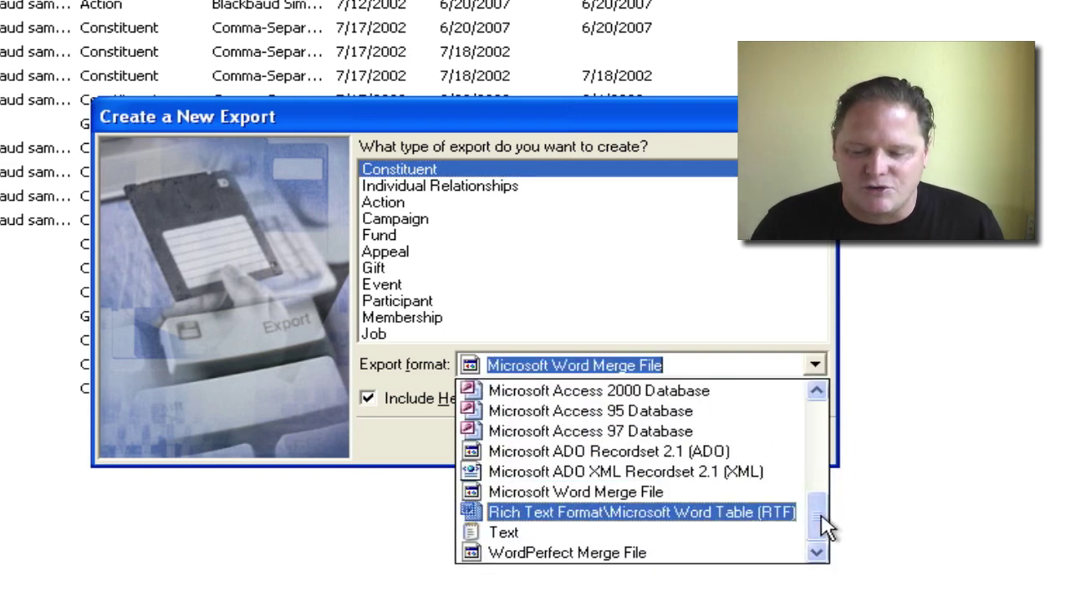
{"action": "left_click_drag", "start_coordinate": [828, 526], "coordinate": [826, 422]}
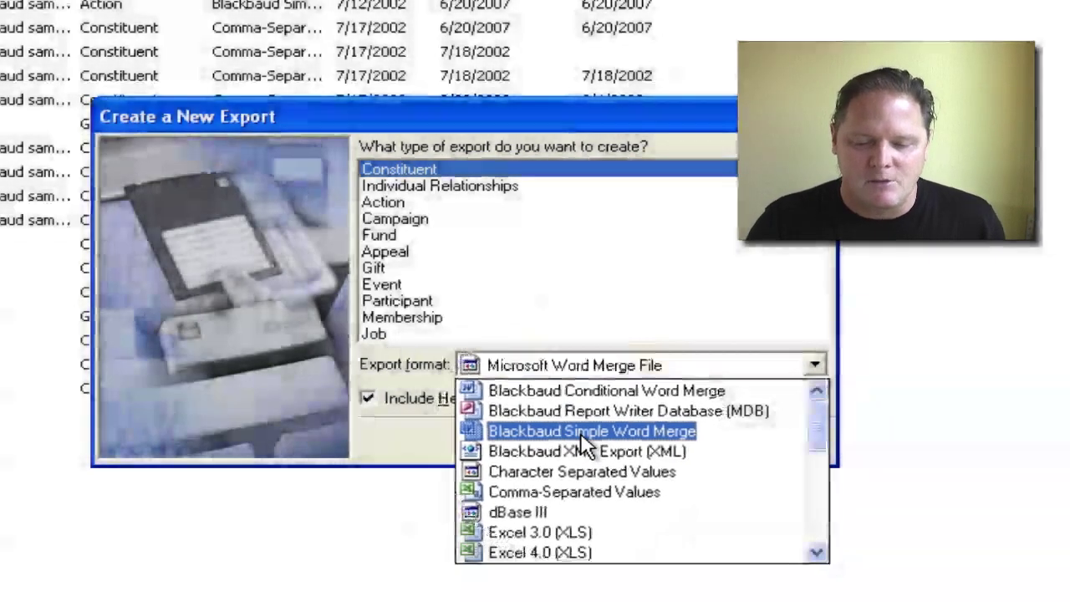
{"action": "left_click", "coordinate": [583, 433]}
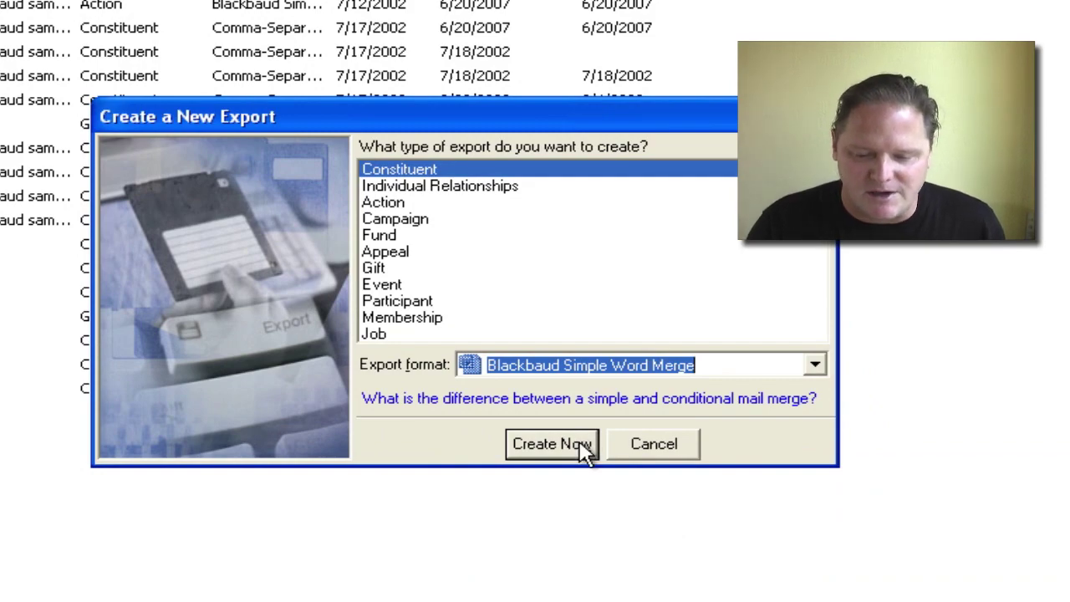
{"action": "left_click", "coordinate": [580, 443]}
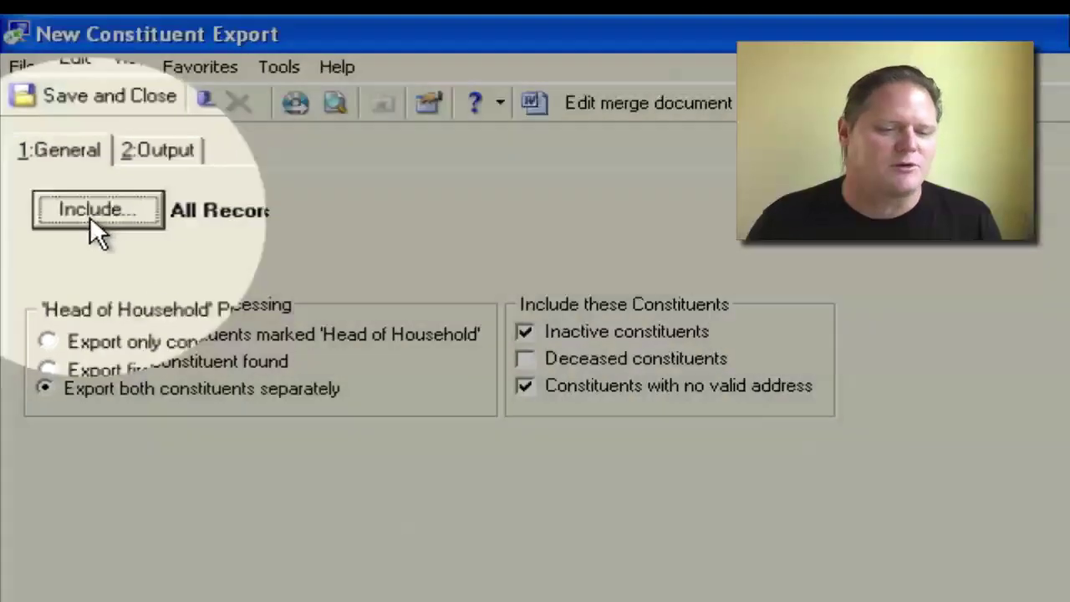
Limit the export to selected records from the 'Year End Letter Recipients' query, found by searching 'year'
{"action": "left_click", "coordinate": [86, 214]}
{"action": "left_click", "coordinate": [111, 280]}
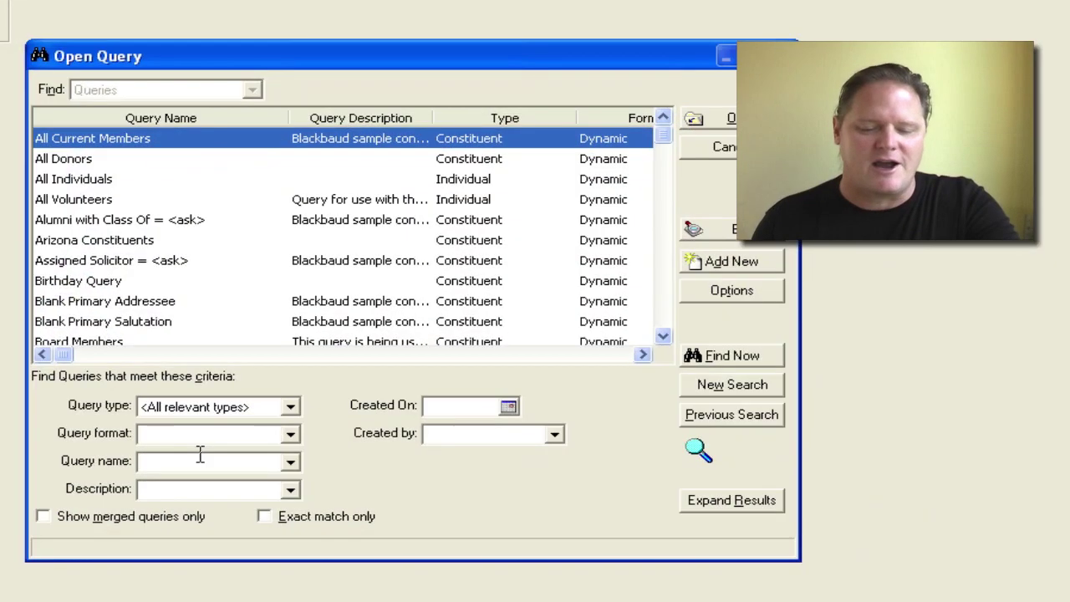
{"action": "left_click", "coordinate": [200, 456]}
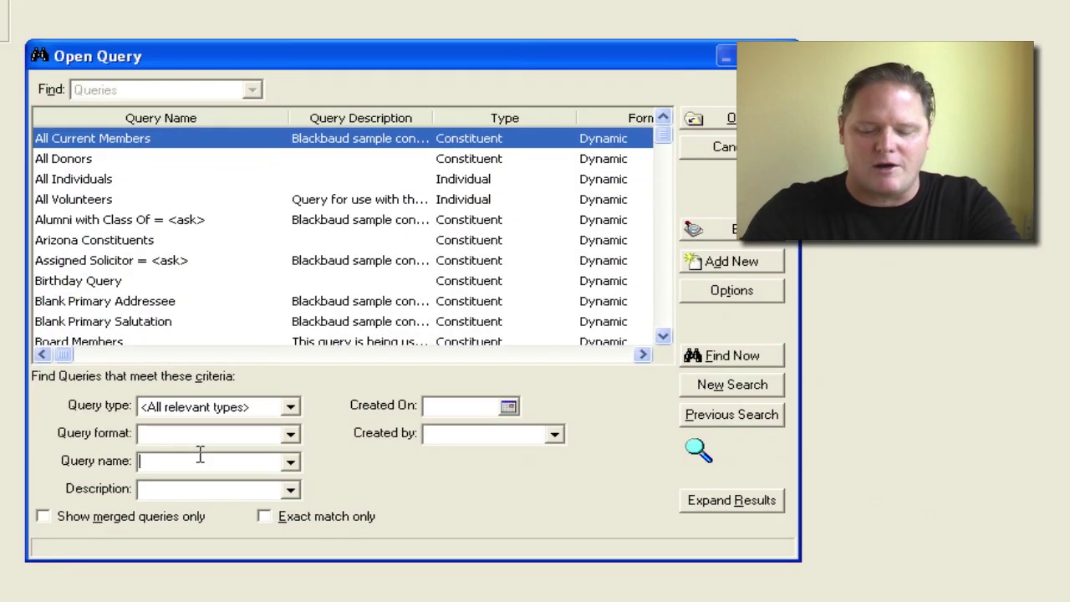
{"action": "type", "text": "year"}
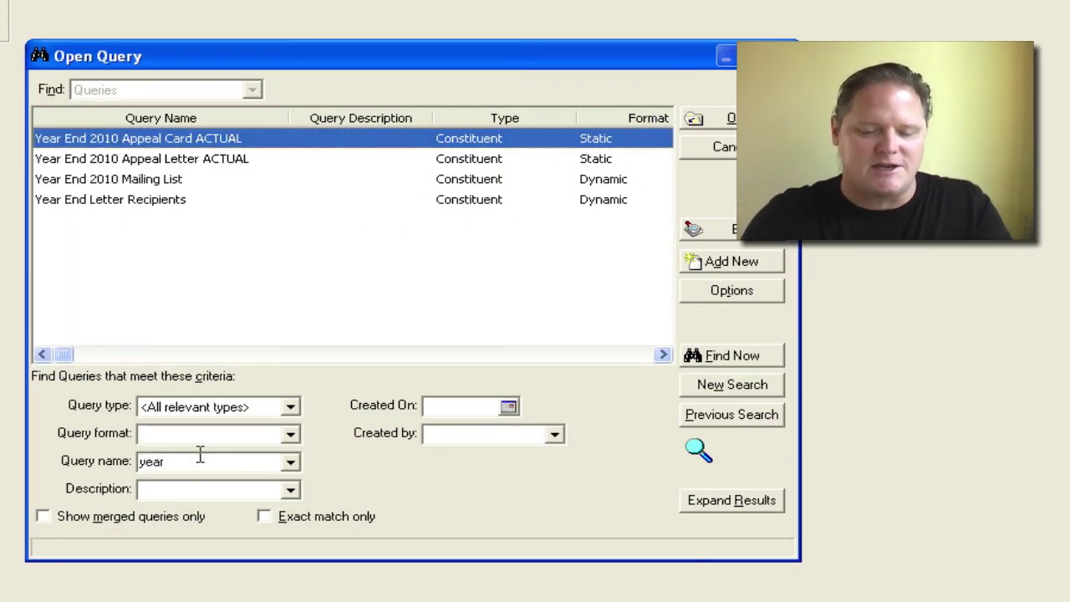
{"action": "left_click", "coordinate": [144, 203]}
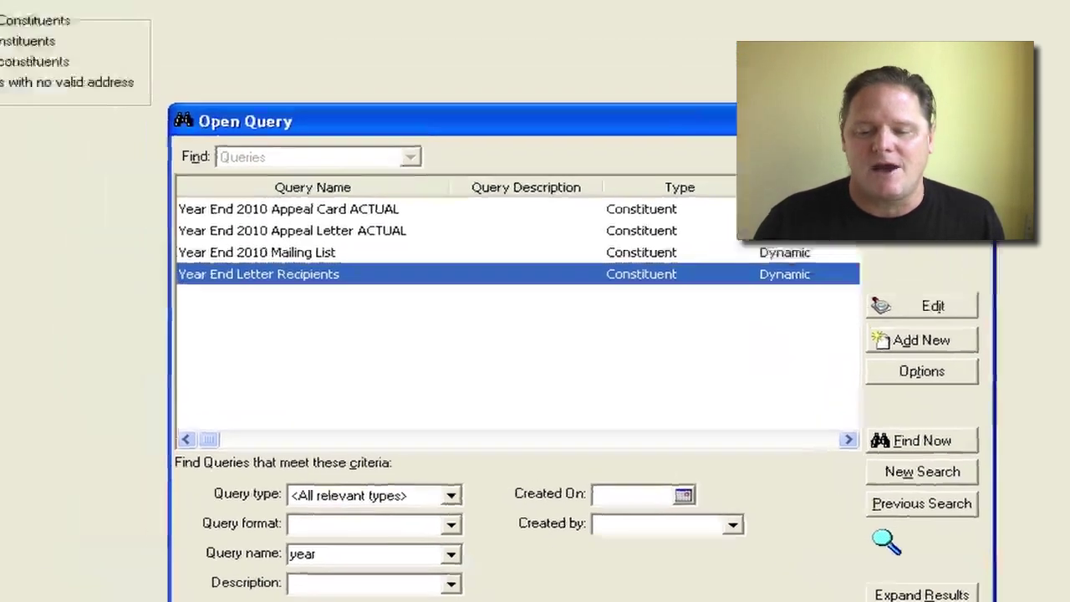
{"action": "left_click", "coordinate": [711, 118]}
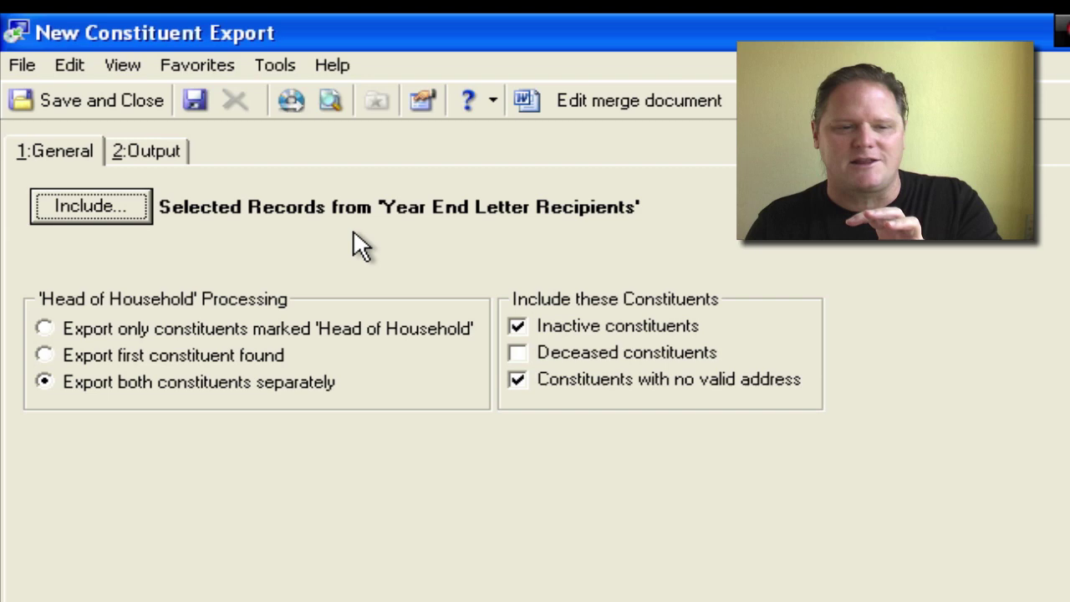
On the Output tab, add the Addressee and Salutation fields to the export
{"action": "left_click", "coordinate": [159, 151]}
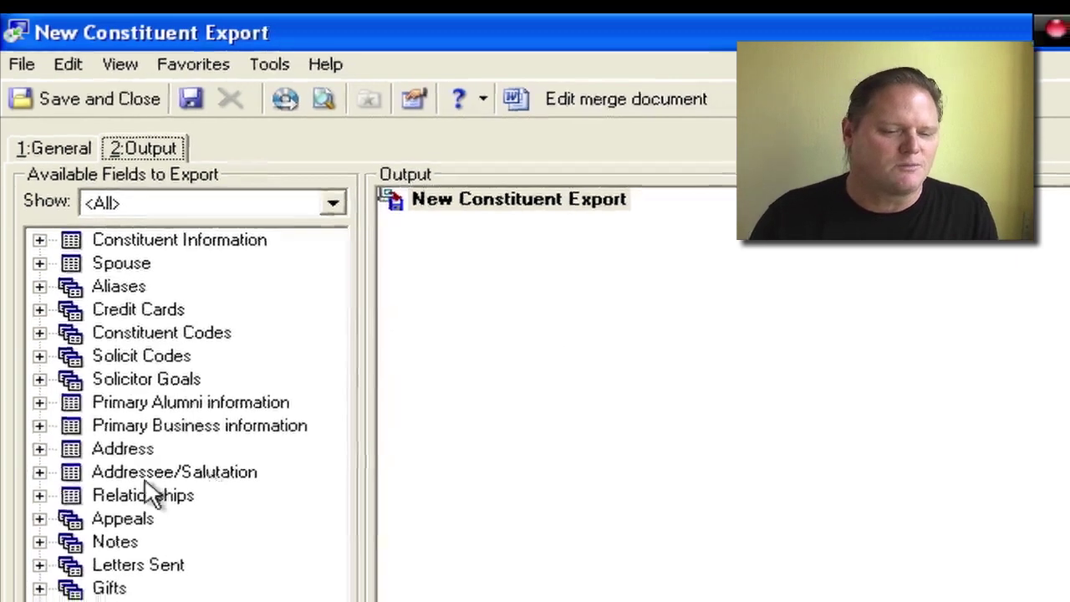
{"action": "left_click", "coordinate": [38, 456]}
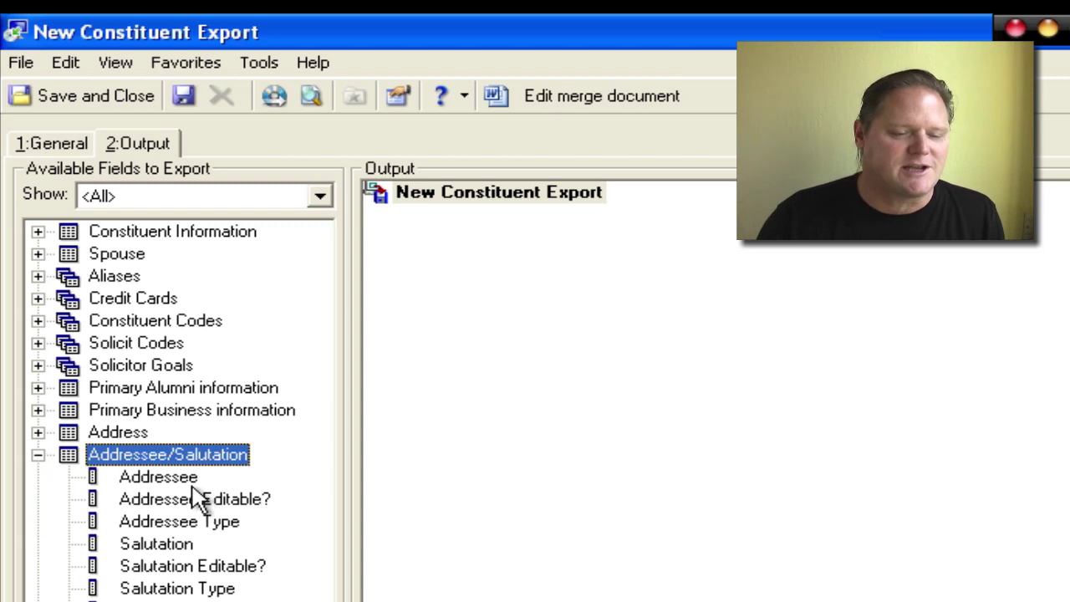
{"action": "left_click", "coordinate": [164, 478]}
{"action": "double_click", "coordinate": [163, 475]}
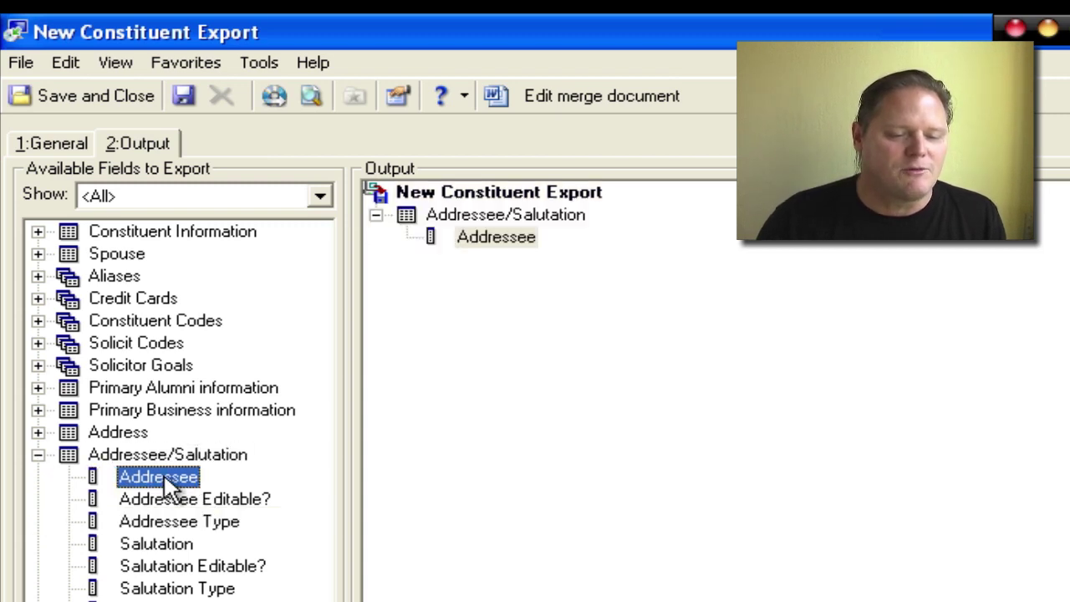
{"action": "double_click", "coordinate": [182, 544]}
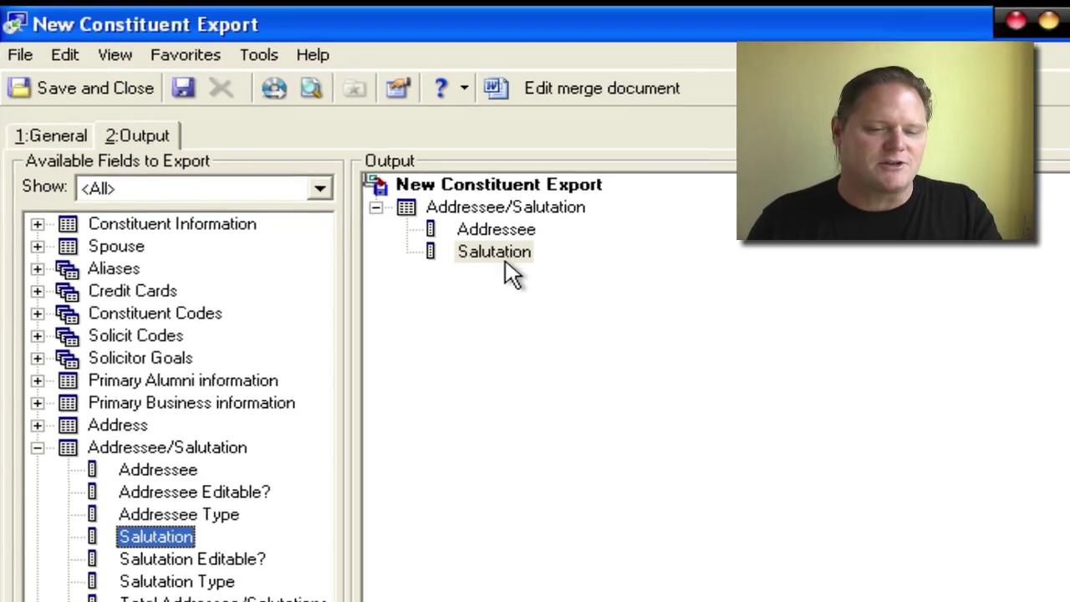
Add the Preferred Address fields, including address lines, city, state and ZIP, to the output
{"action": "left_click", "coordinate": [32, 386]}
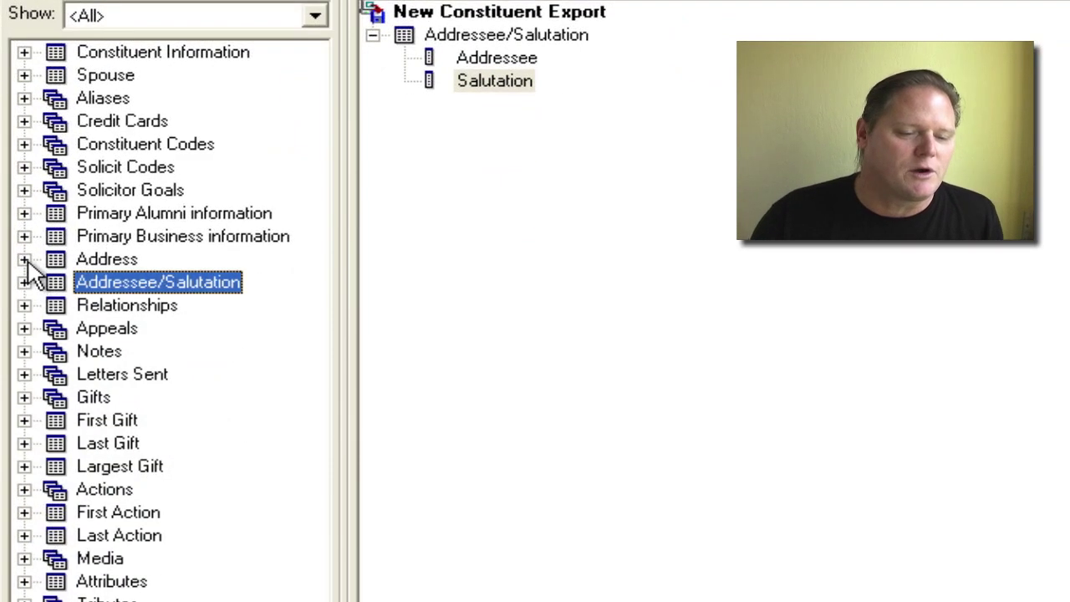
{"action": "left_click", "coordinate": [32, 363]}
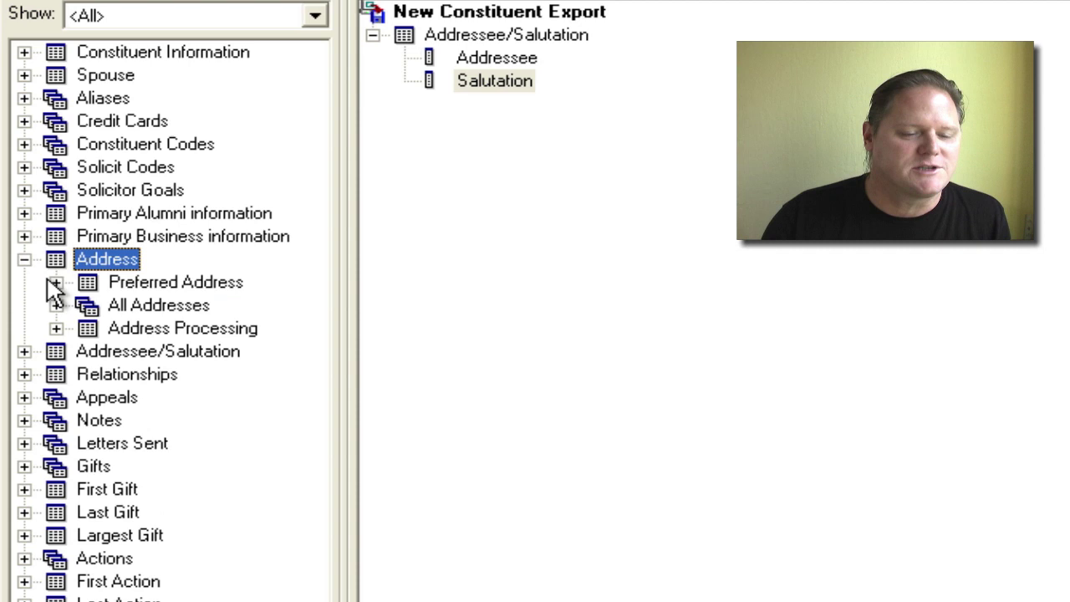
{"action": "left_click", "coordinate": [55, 283]}
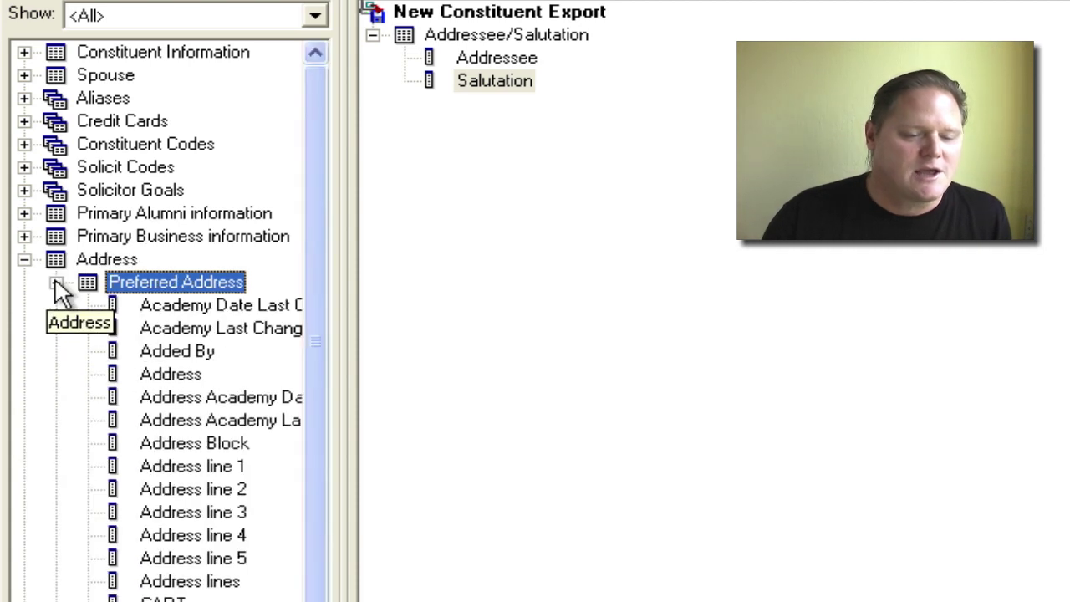
{"action": "left_click", "coordinate": [214, 444]}
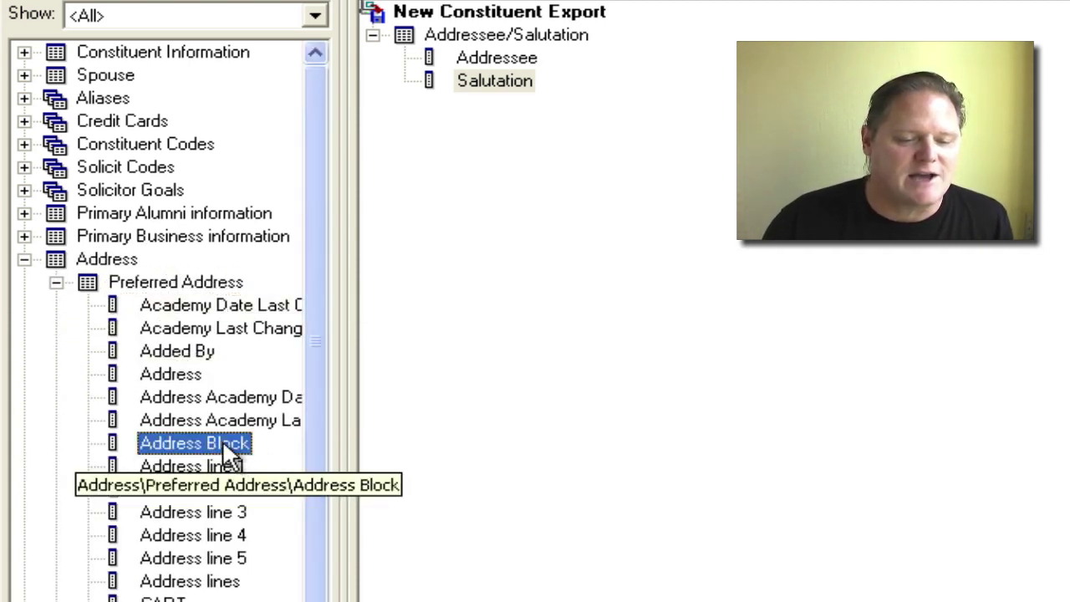
{"action": "key", "text": "Down"}
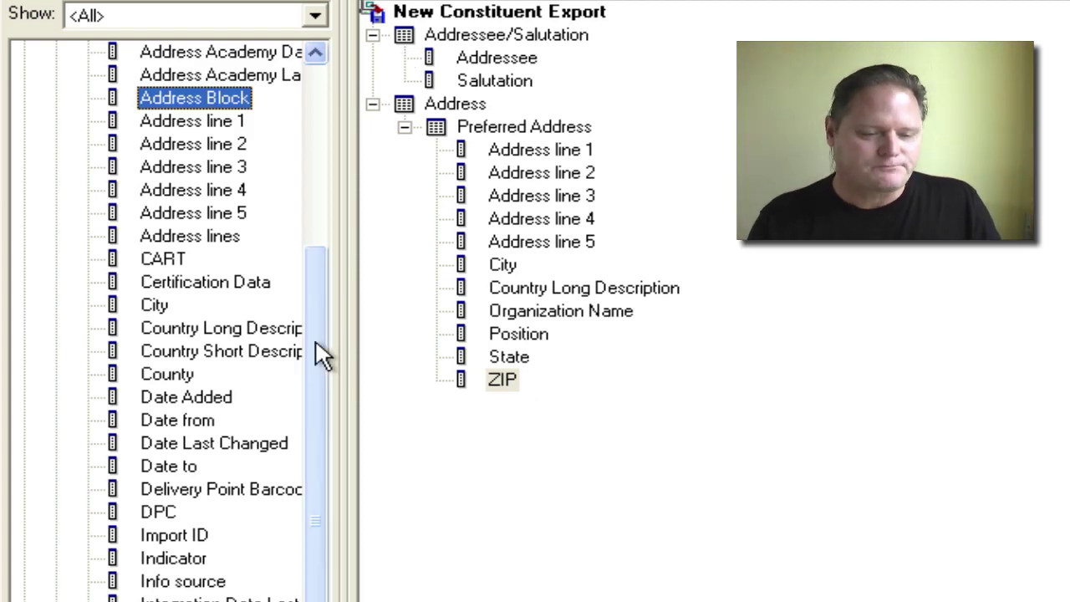
{"action": "left_click_drag", "start_coordinate": [315, 338], "coordinate": [317, 120]}
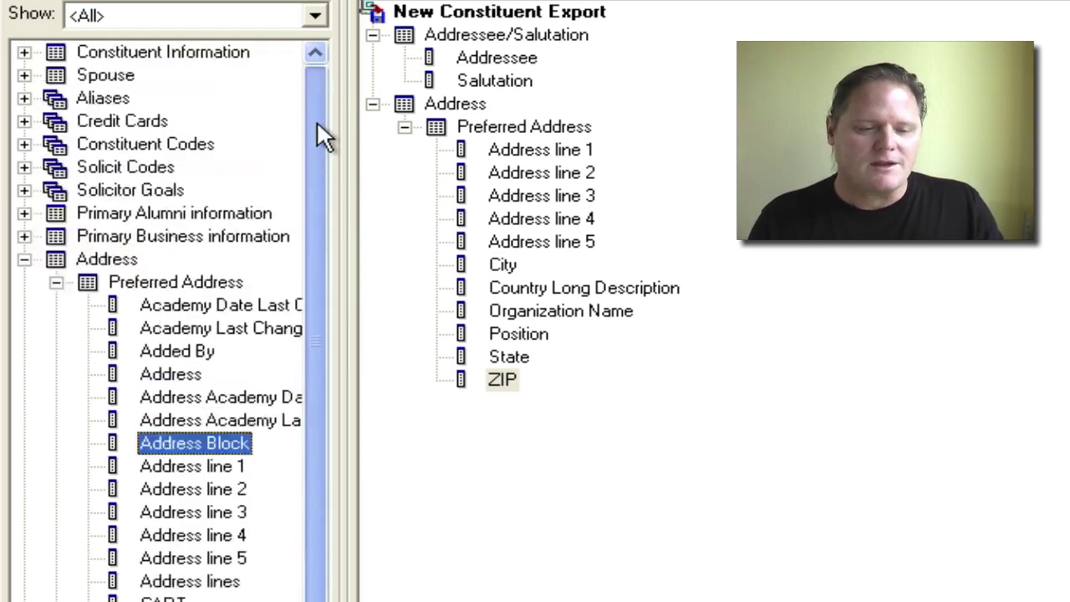
Expand Summary information > Gifts and select the Total number of Gifts field
{"action": "left_click", "coordinate": [25, 259]}
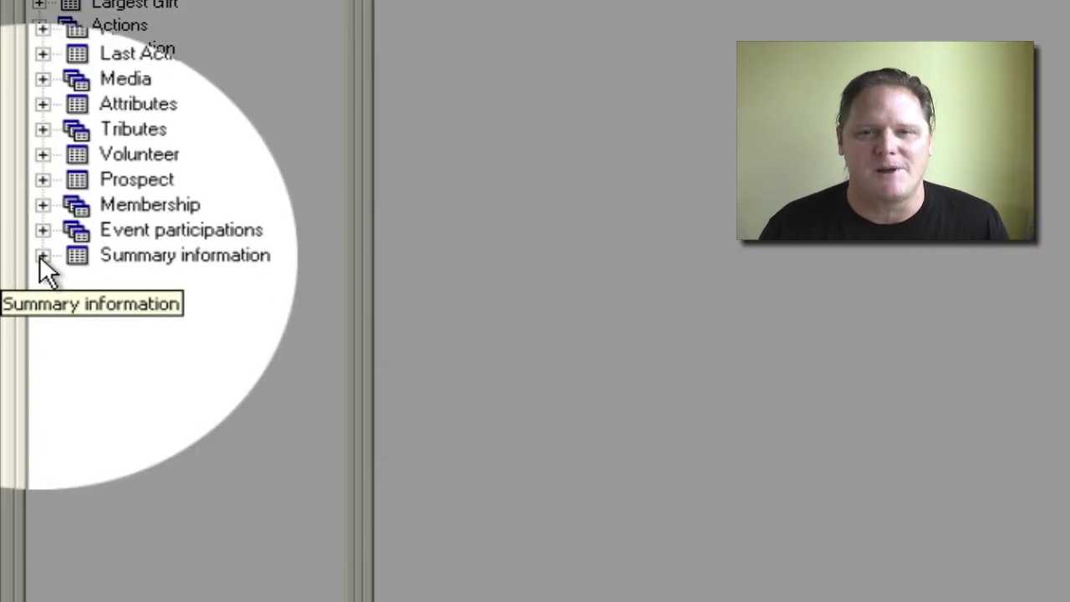
{"action": "left_click", "coordinate": [40, 255]}
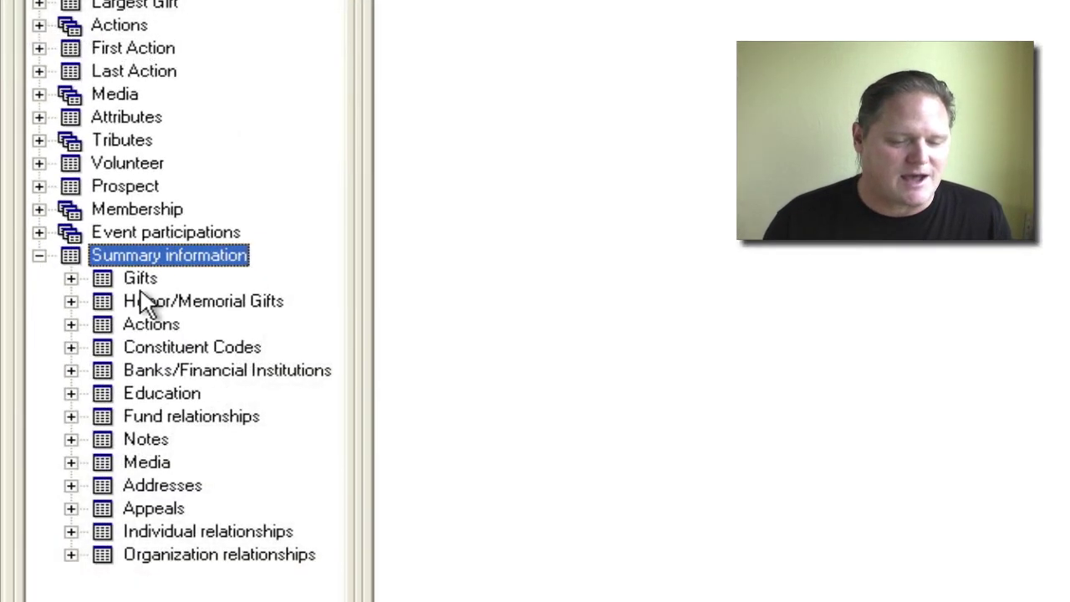
{"action": "left_click", "coordinate": [71, 279]}
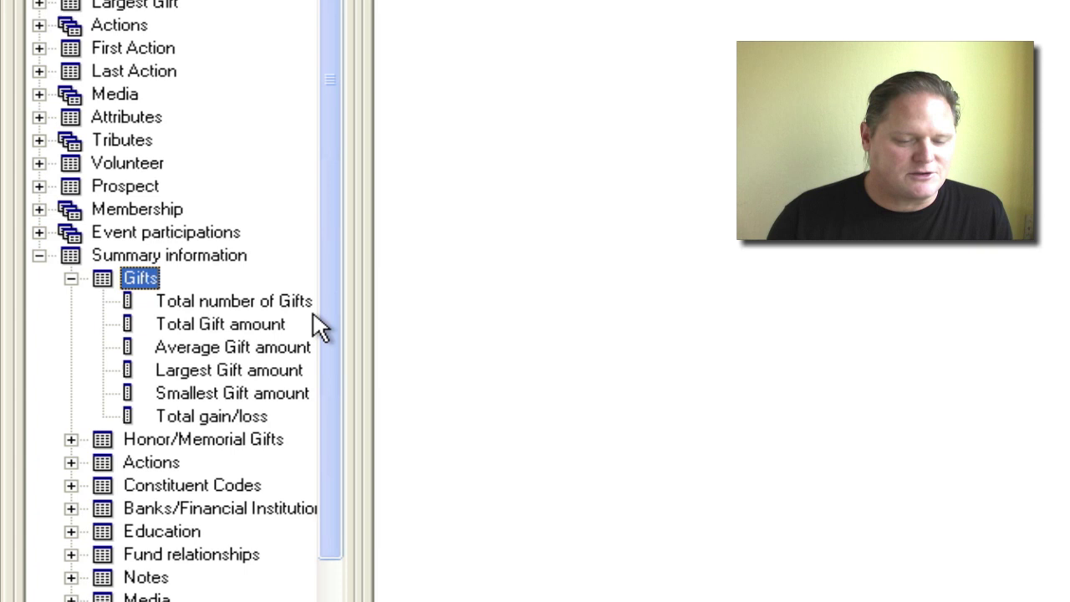
{"action": "scroll", "coordinate": [171, 301], "scroll_direction": "right", "scroll_amount": 1}
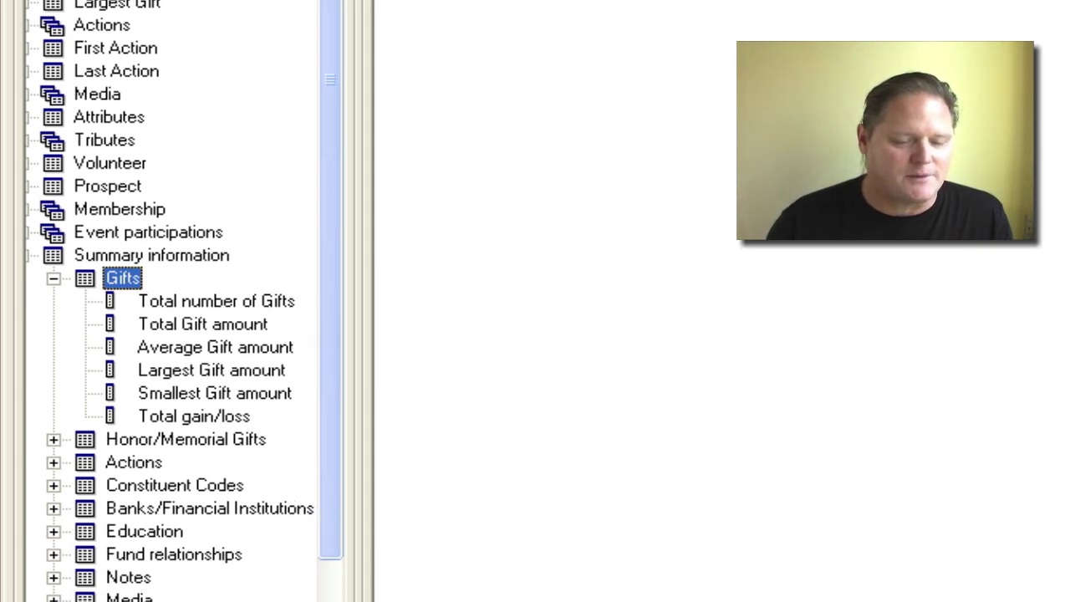
{"action": "left_click", "coordinate": [221, 301]}
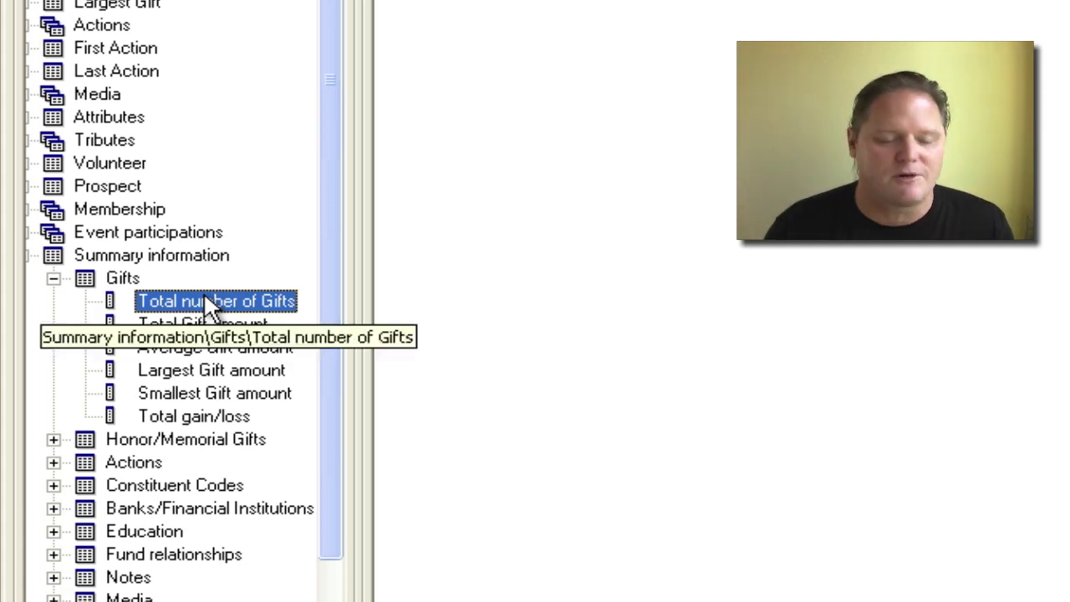
Add Total number of Gifts, limited to last calendar year with amounts $0.01 to $999,999,999.00
{"action": "double_click", "coordinate": [204, 292]}
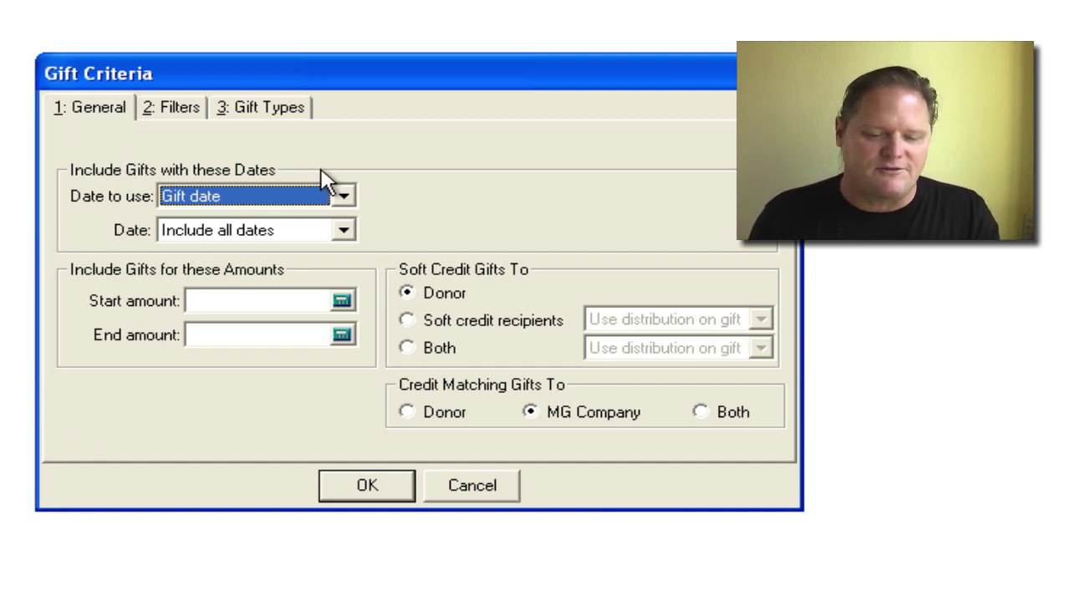
{"action": "left_click", "coordinate": [344, 233]}
{"action": "left_click_drag", "start_coordinate": [349, 284], "coordinate": [349, 322]}
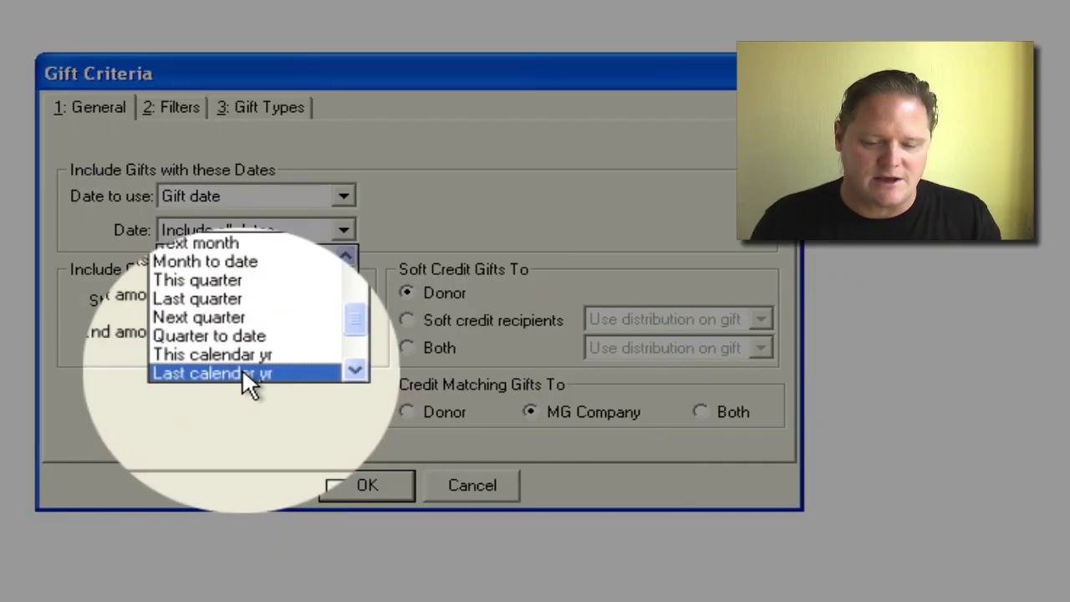
{"action": "left_click", "coordinate": [242, 373]}
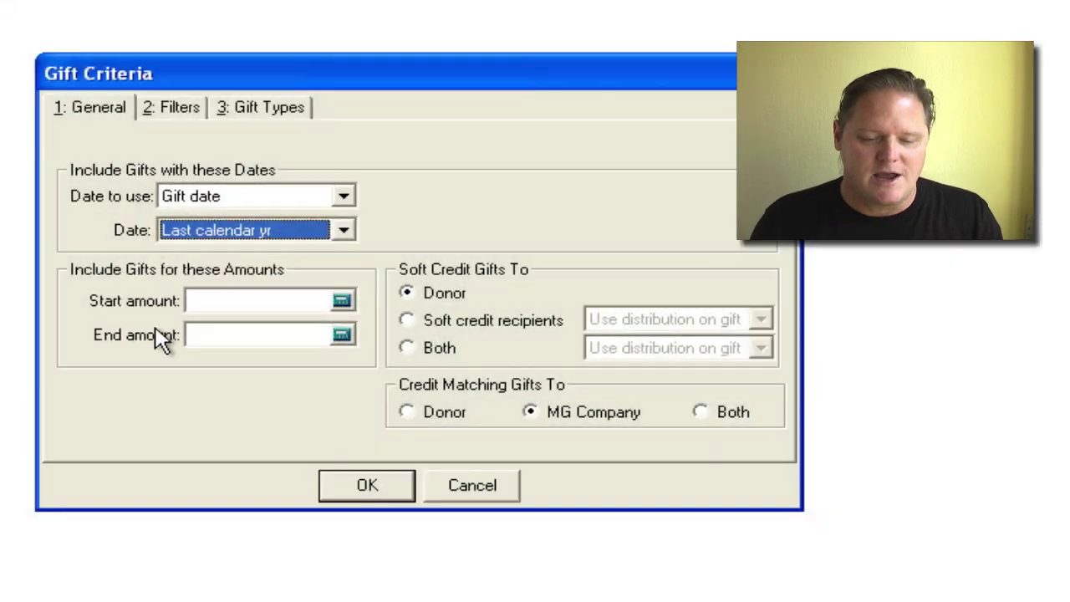
{"action": "left_click", "coordinate": [214, 300]}
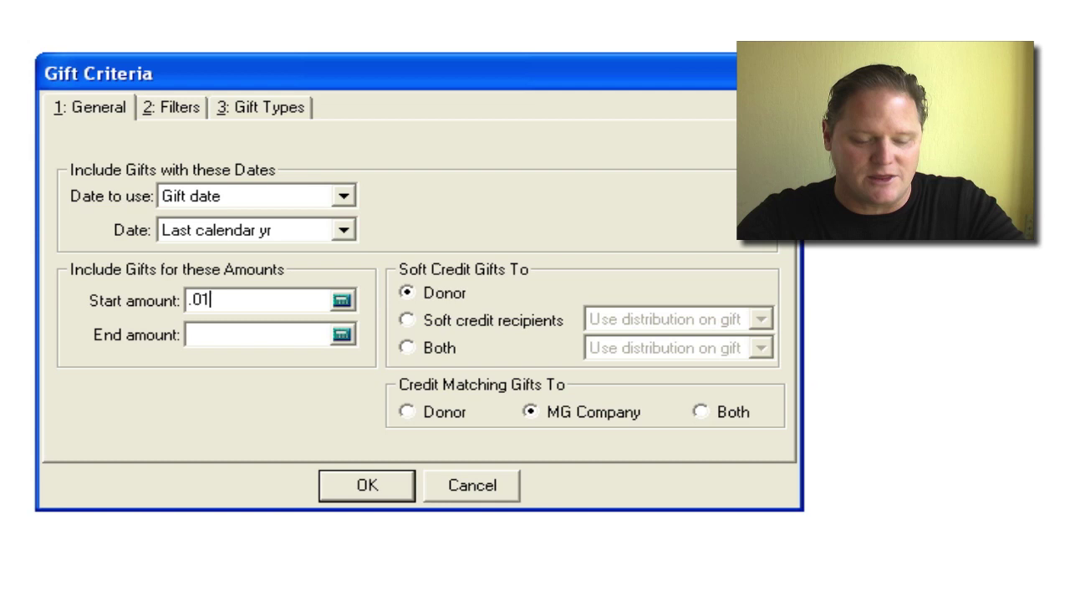
{"action": "key", "text": "Tab"}
{"action": "type", "text": "999,999,999"}
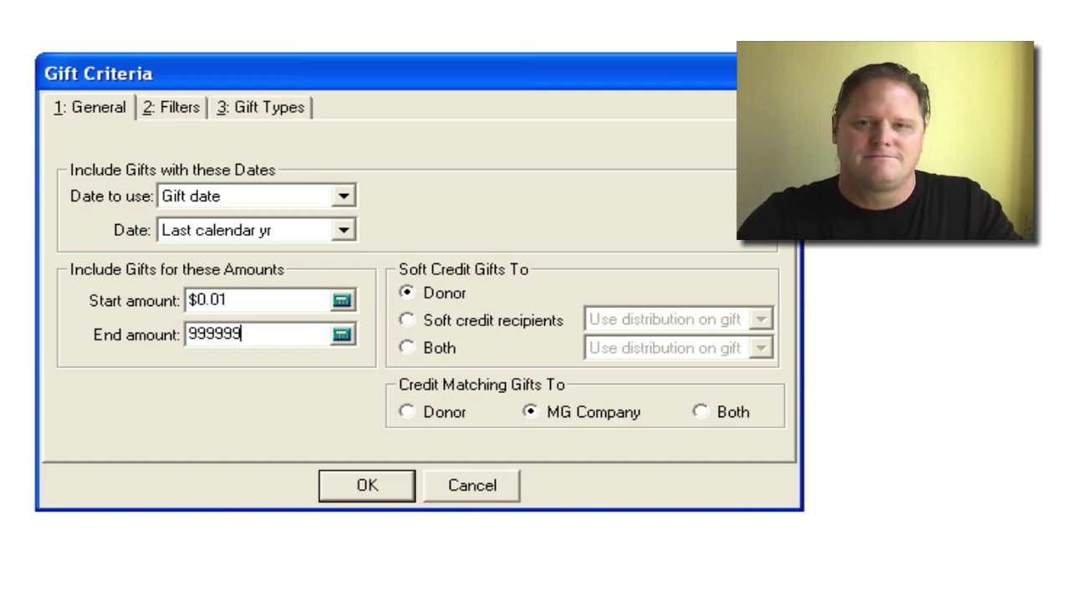
{"action": "key", "text": "Tab"}
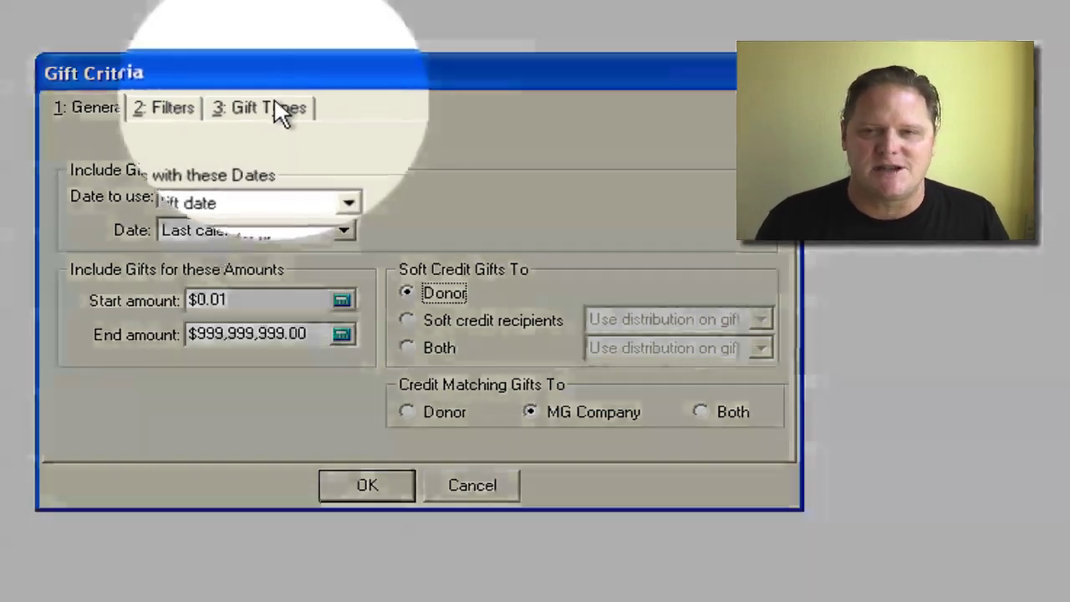
Replace the included gift types with All Cash (Cash, Pay-Cash, MG Pay-Cash, Recurring Gift Pay-Cash) and accept
{"action": "left_click", "coordinate": [282, 109]}
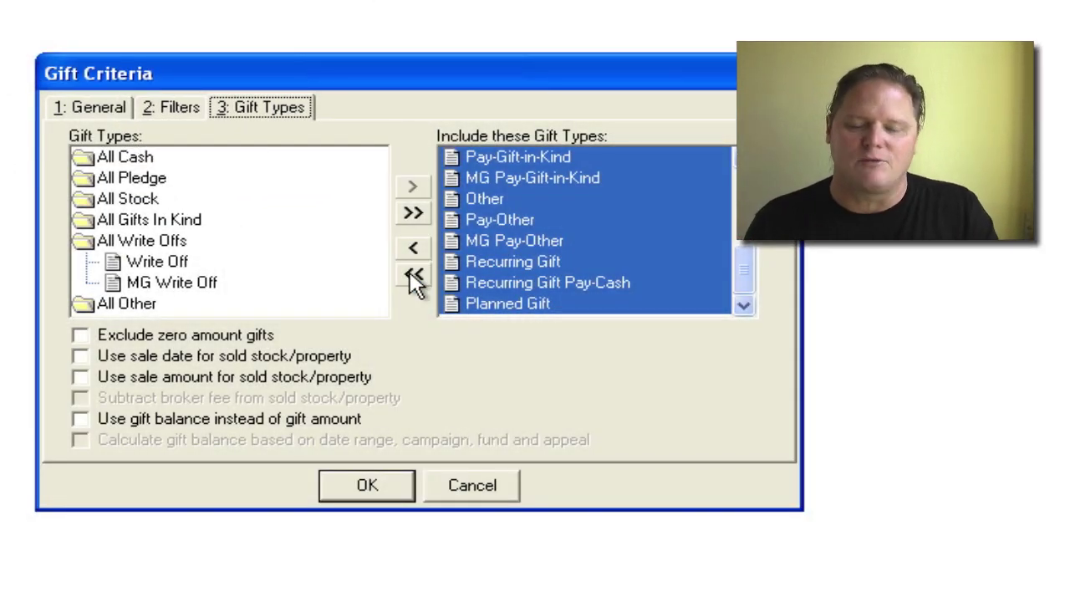
{"action": "left_click", "coordinate": [412, 276]}
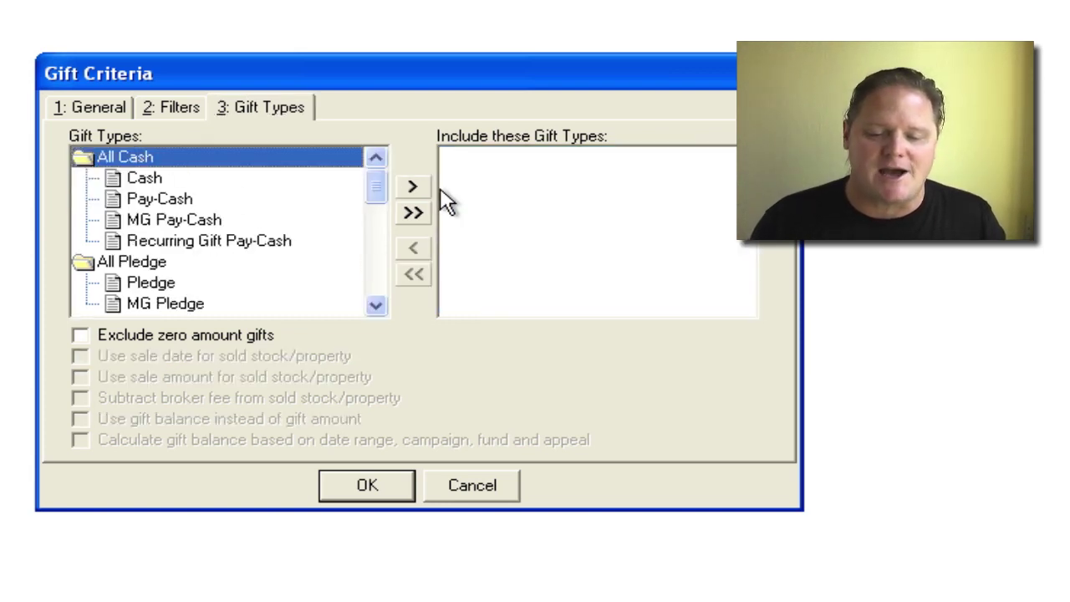
{"action": "left_click", "coordinate": [413, 189]}
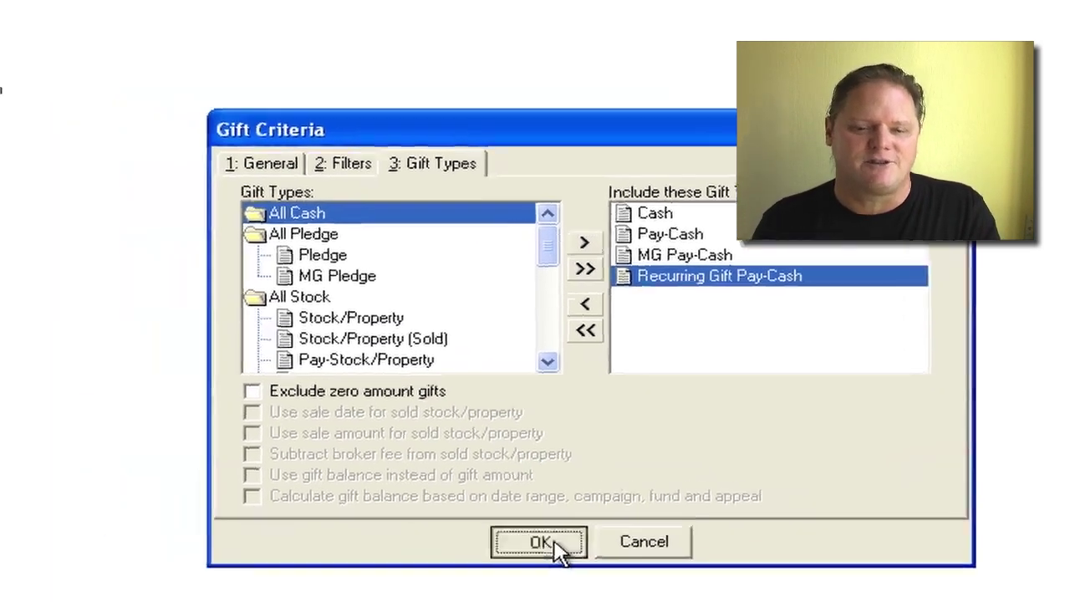
{"action": "left_click", "coordinate": [388, 491]}
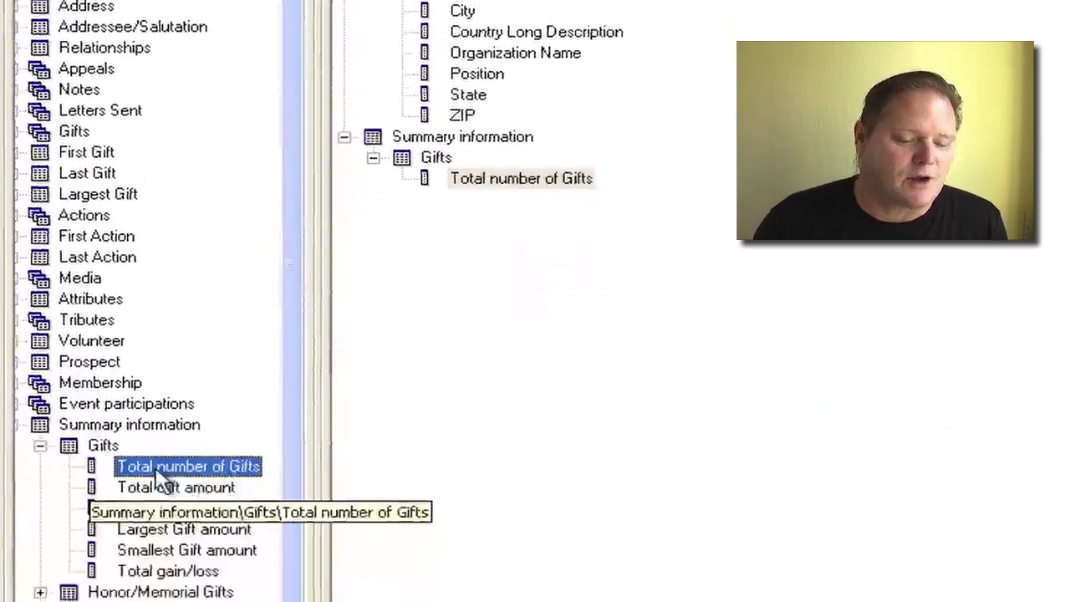
Add Total Gift amount from Summary information > Gifts to the export output
{"action": "double_click", "coordinate": [152, 394]}
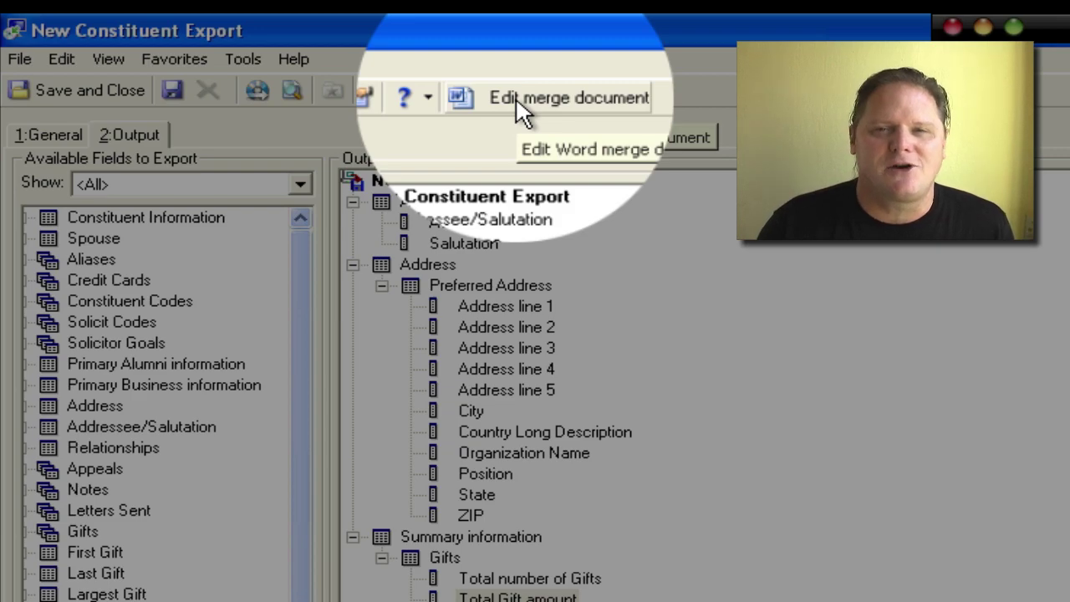
Open the export's Word merge document and show the Insert Raiser's Edge field list
{"action": "left_click", "coordinate": [516, 97]}
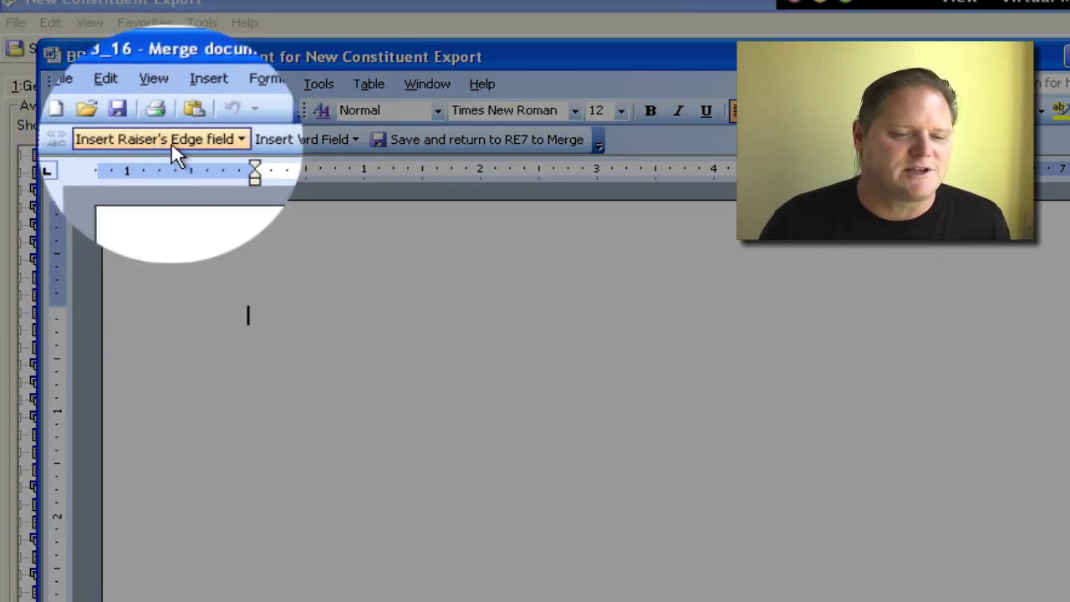
{"action": "left_click", "coordinate": [172, 143]}
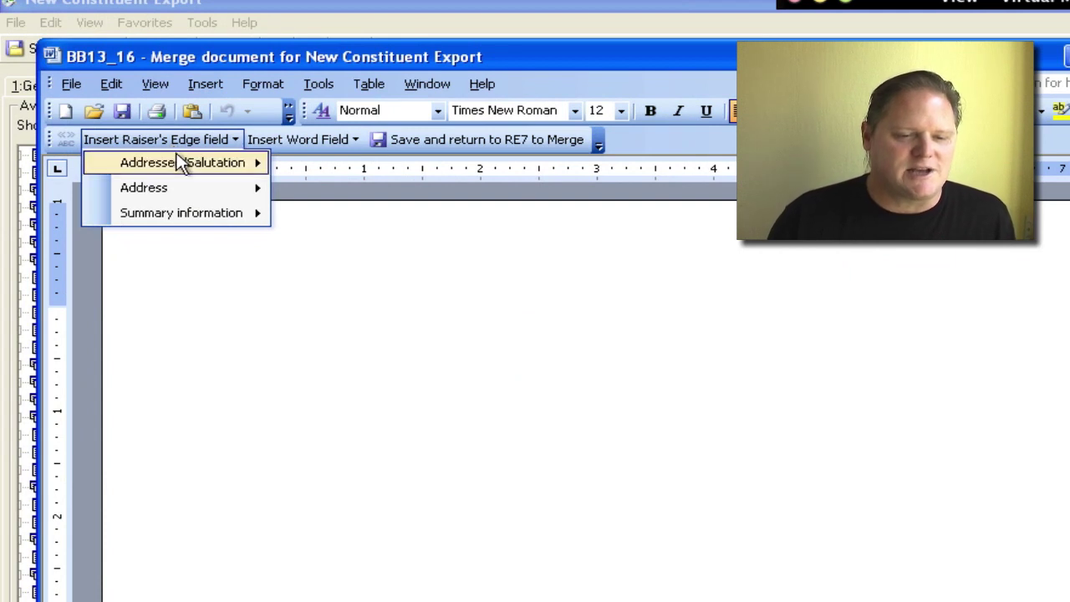
Insert the Addressee and first and second address line merge fields on separate lines
{"action": "mouse_move", "coordinate": [184, 160]}
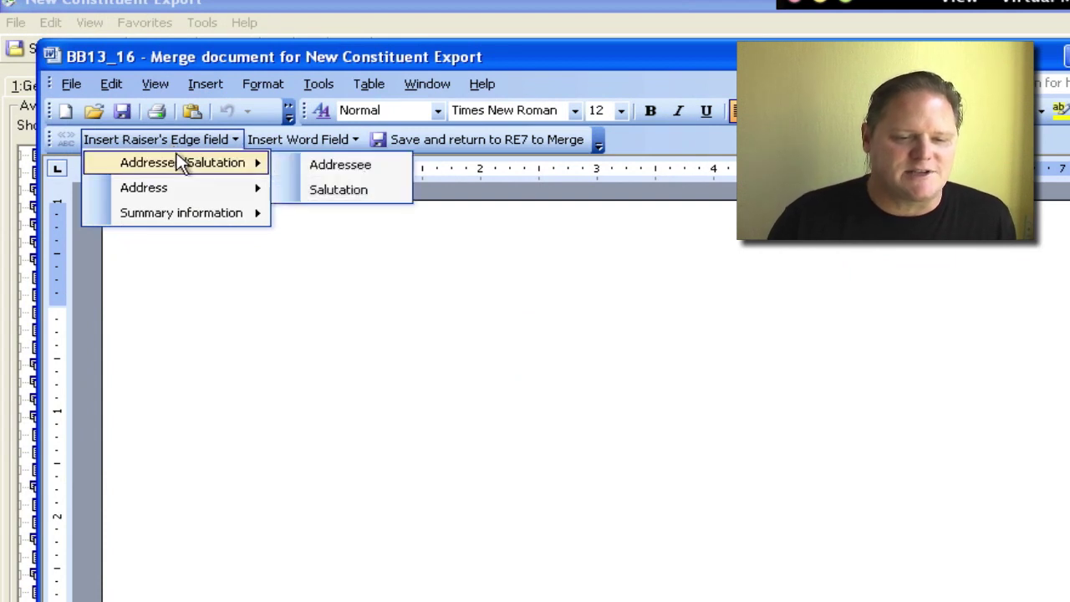
{"action": "left_click", "coordinate": [335, 166]}
{"action": "key", "text": "Return"}
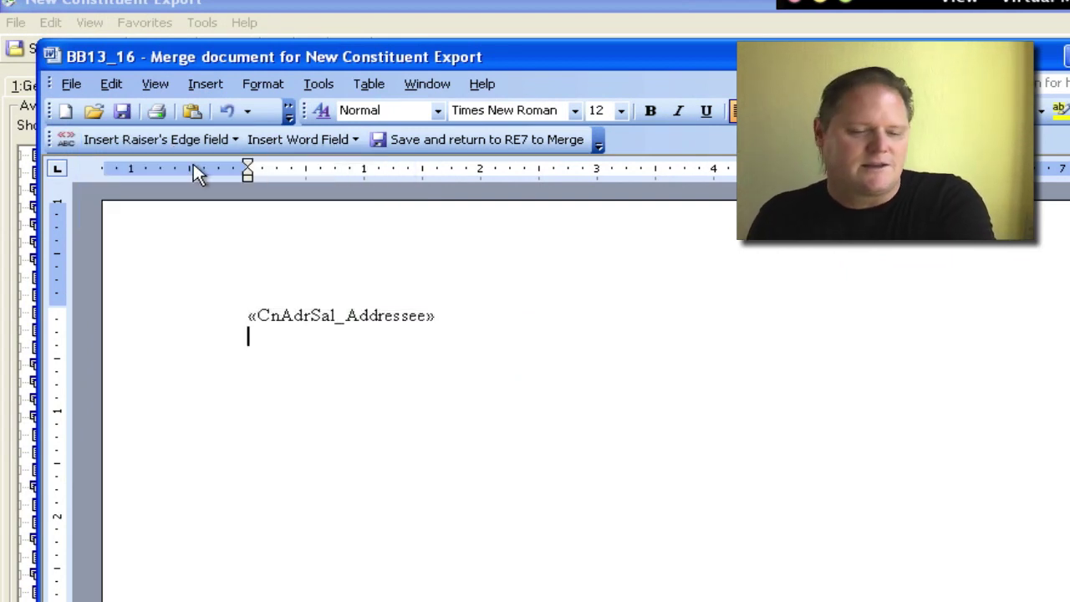
{"action": "left_click", "coordinate": [142, 144]}
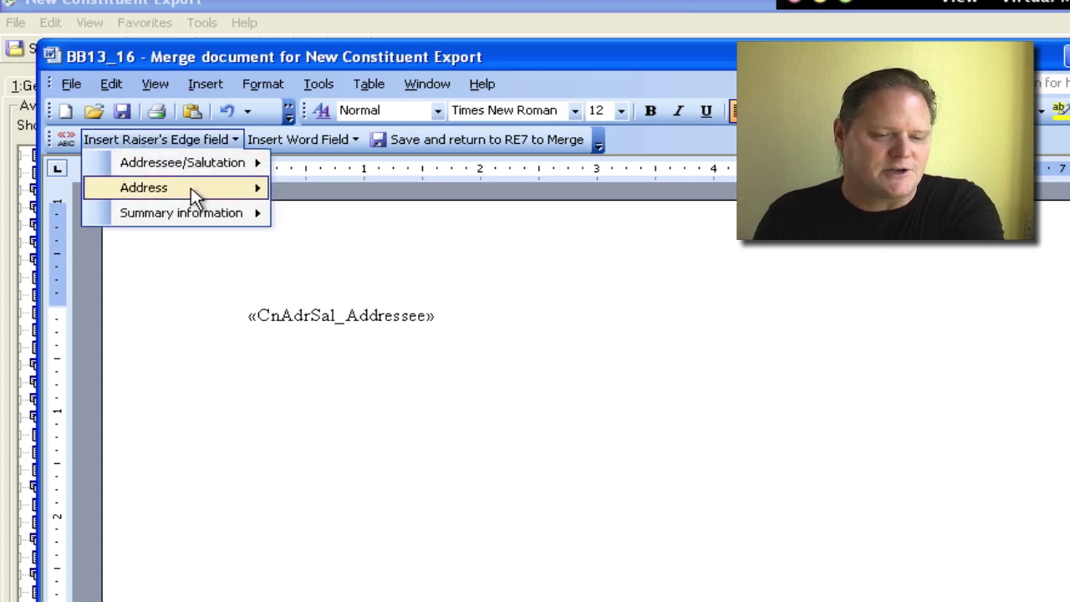
{"action": "mouse_move", "coordinate": [190, 188]}
{"action": "left_click", "coordinate": [499, 198]}
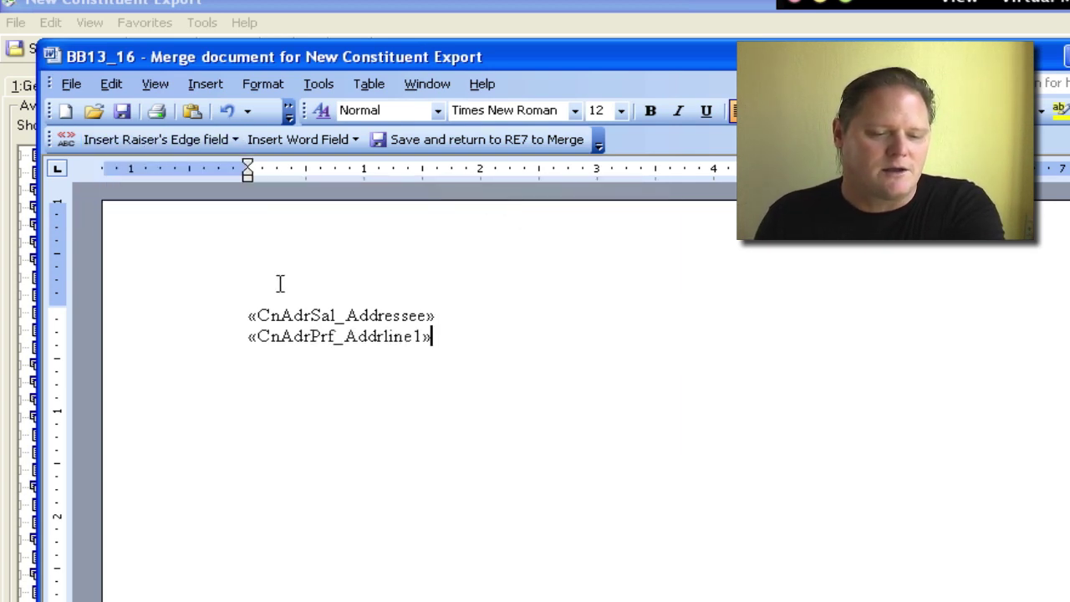
{"action": "key", "text": "Return"}
{"action": "left_click", "coordinate": [120, 144]}
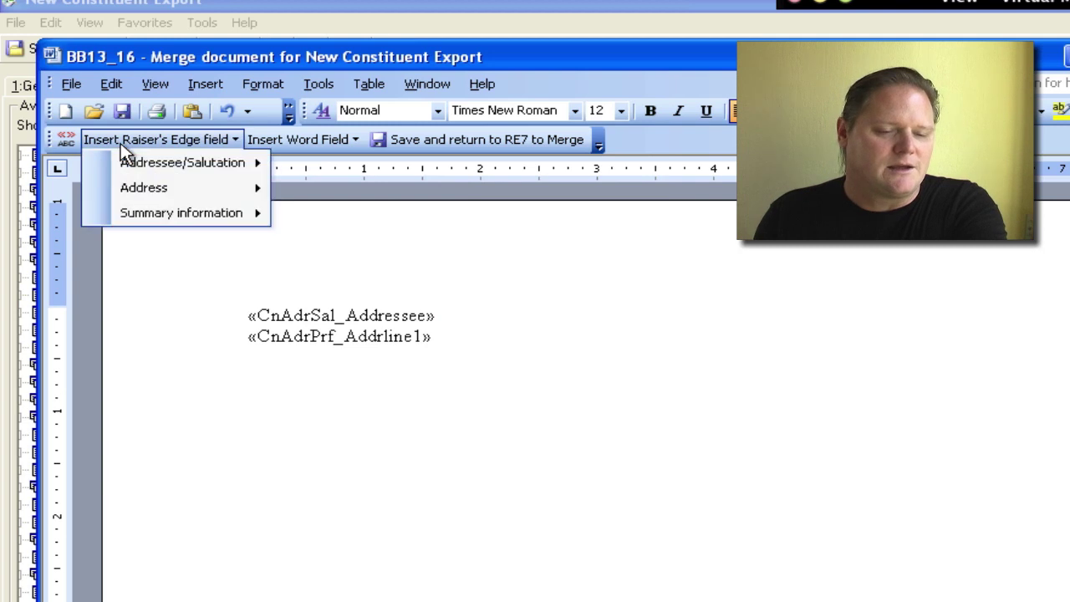
{"action": "mouse_move", "coordinate": [215, 196]}
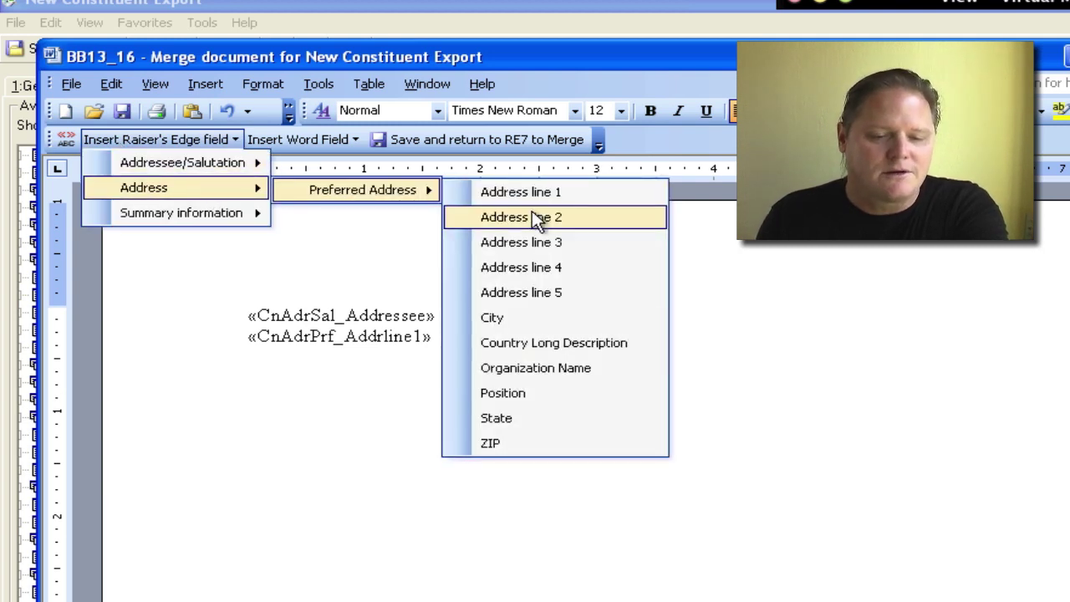
{"action": "left_click", "coordinate": [536, 220]}
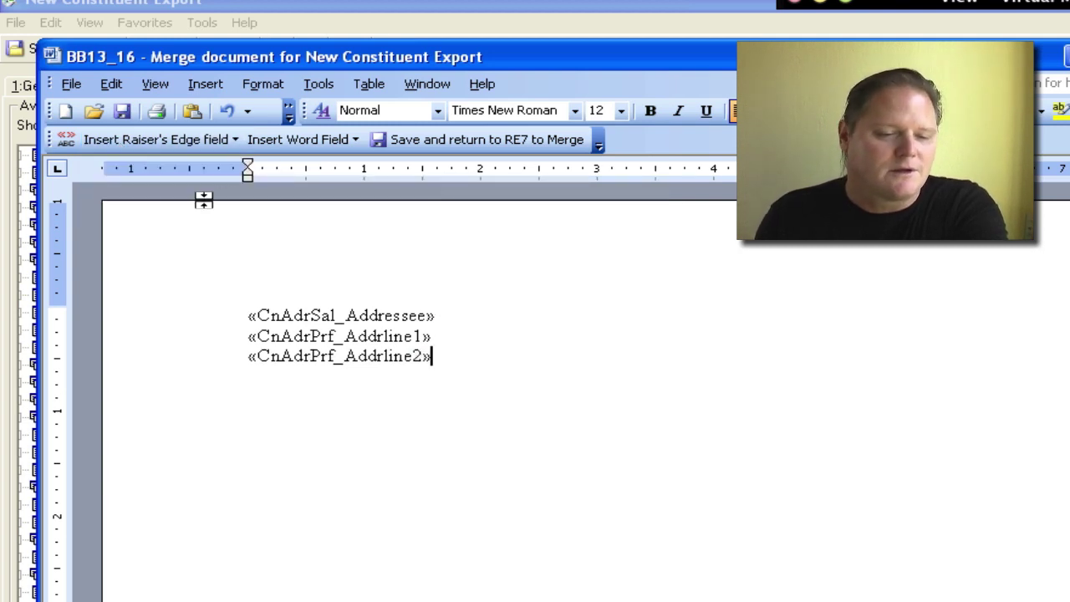
Insert the City, State and ZIP merge fields on the next line
{"action": "left_click", "coordinate": [143, 139]}
{"action": "mouse_move", "coordinate": [248, 194]}
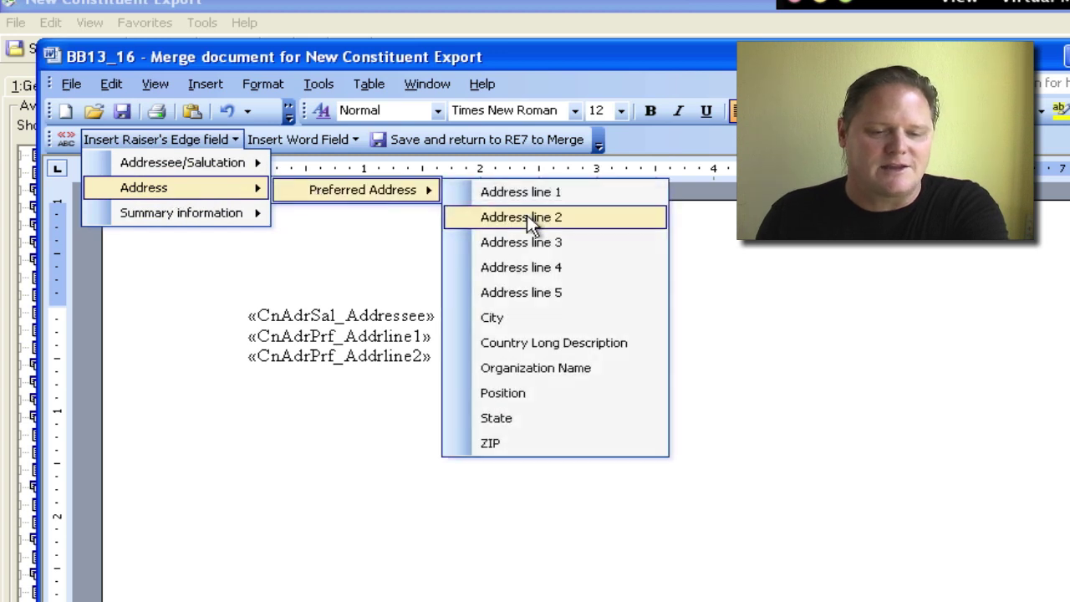
{"action": "left_click", "coordinate": [519, 316]}
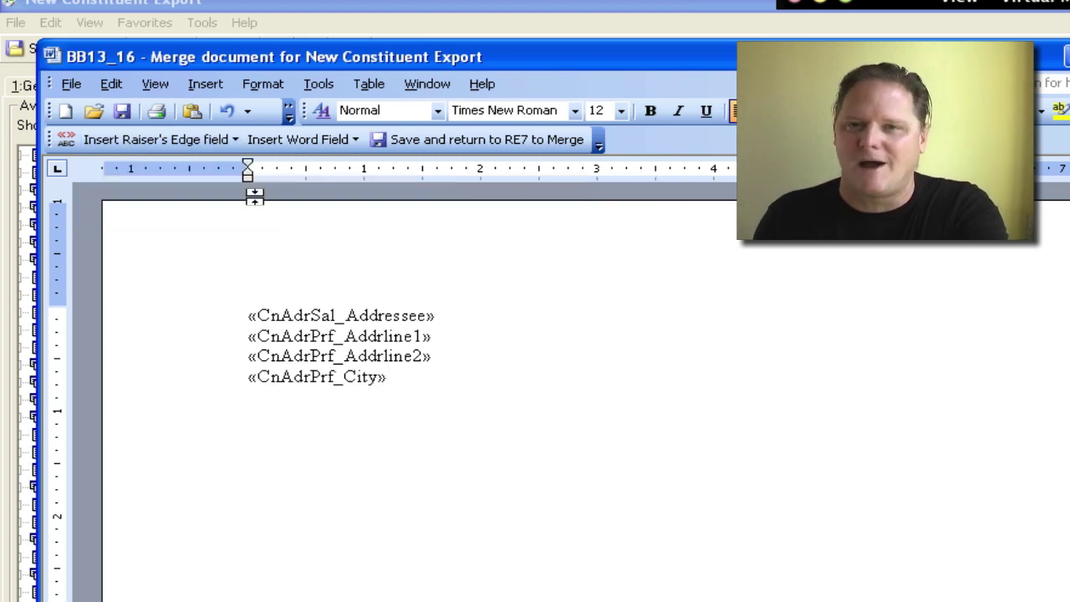
{"action": "left_click", "coordinate": [145, 138]}
{"action": "mouse_move", "coordinate": [156, 201]}
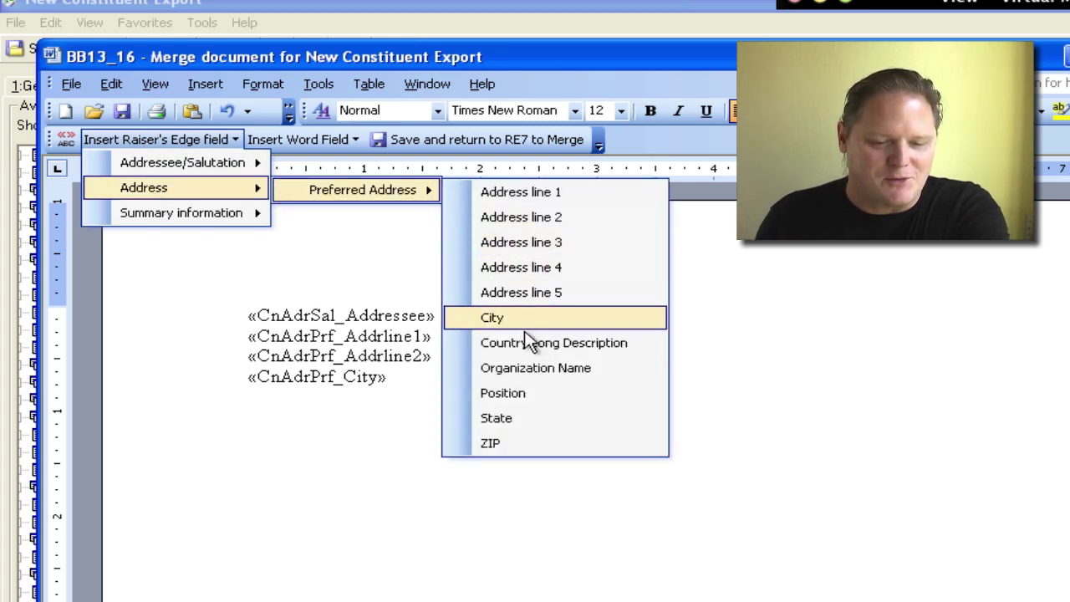
{"action": "left_click", "coordinate": [535, 417]}
{"action": "left_click", "coordinate": [172, 140]}
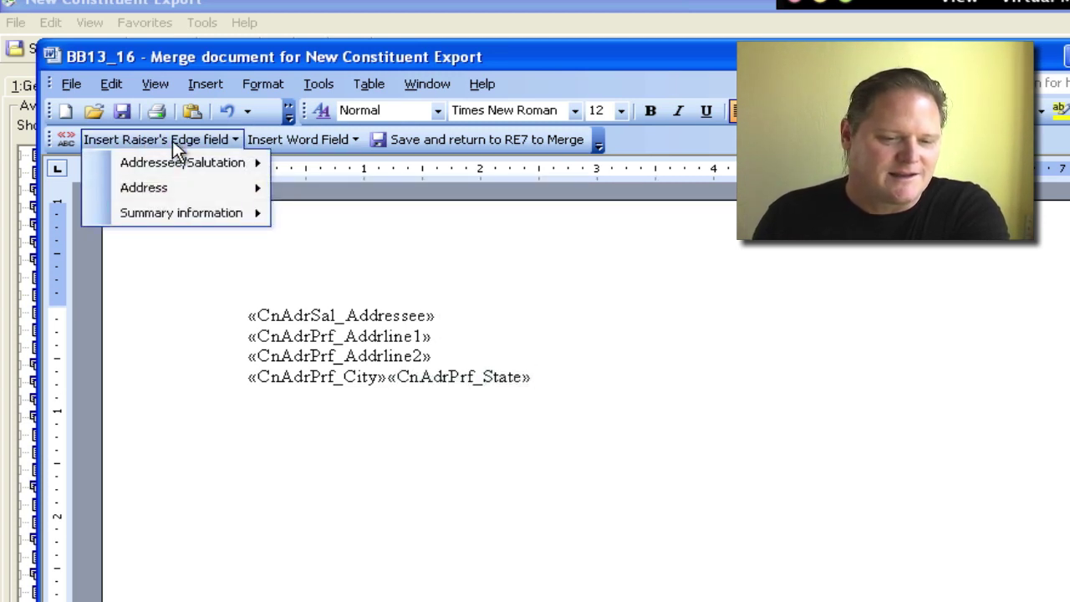
{"action": "mouse_move", "coordinate": [202, 187]}
{"action": "mouse_move", "coordinate": [368, 189]}
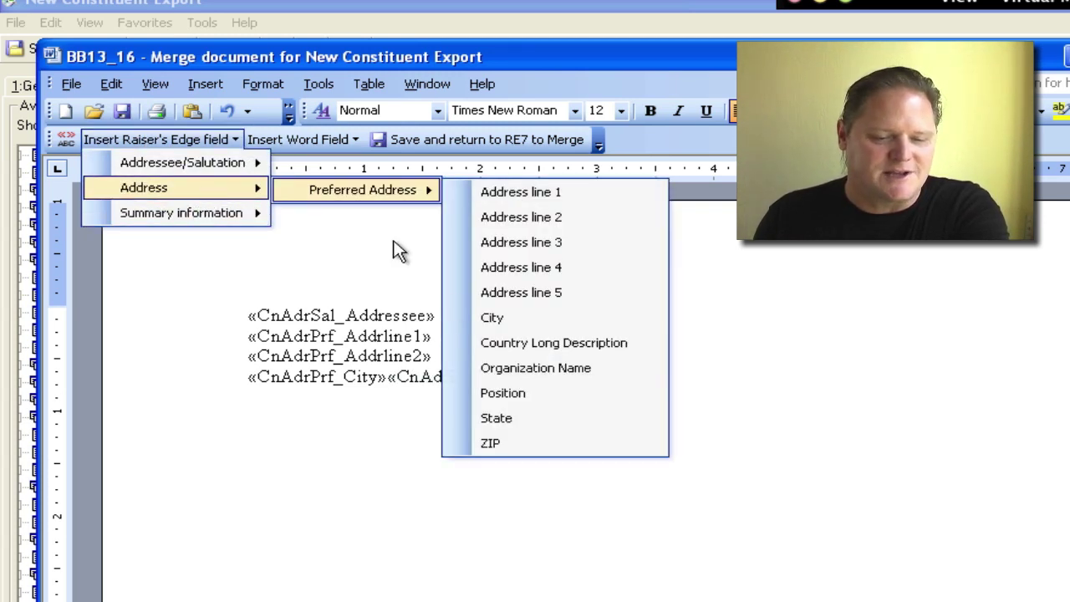
{"action": "left_click", "coordinate": [507, 444]}
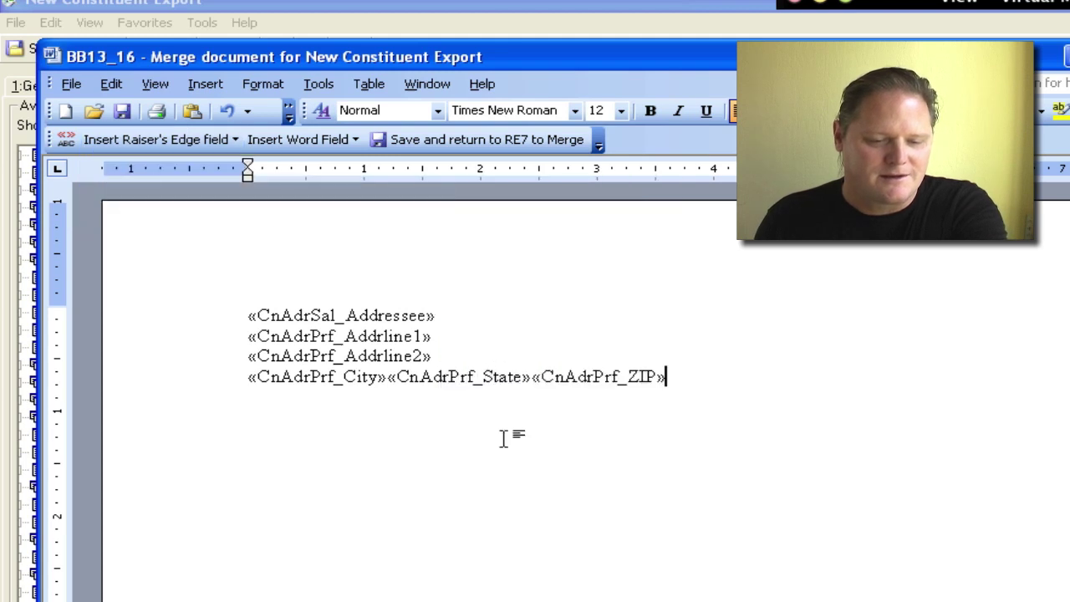
Put a comma between City and State and move to the end of that line
{"action": "left_click", "coordinate": [389, 381]}
{"action": "type", "text": ","}
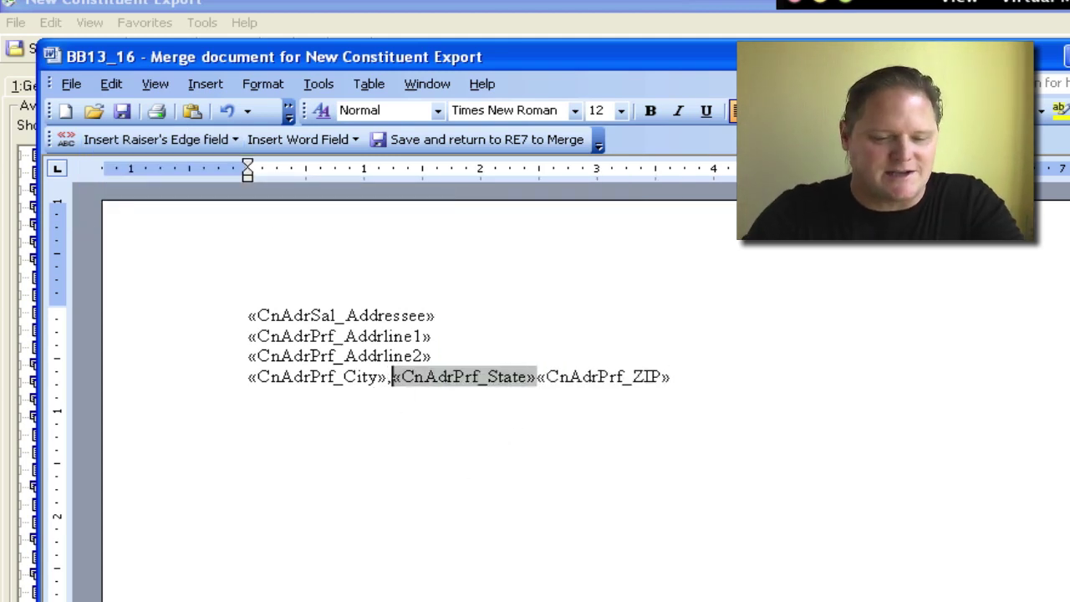
{"action": "left_click", "coordinate": [544, 378]}
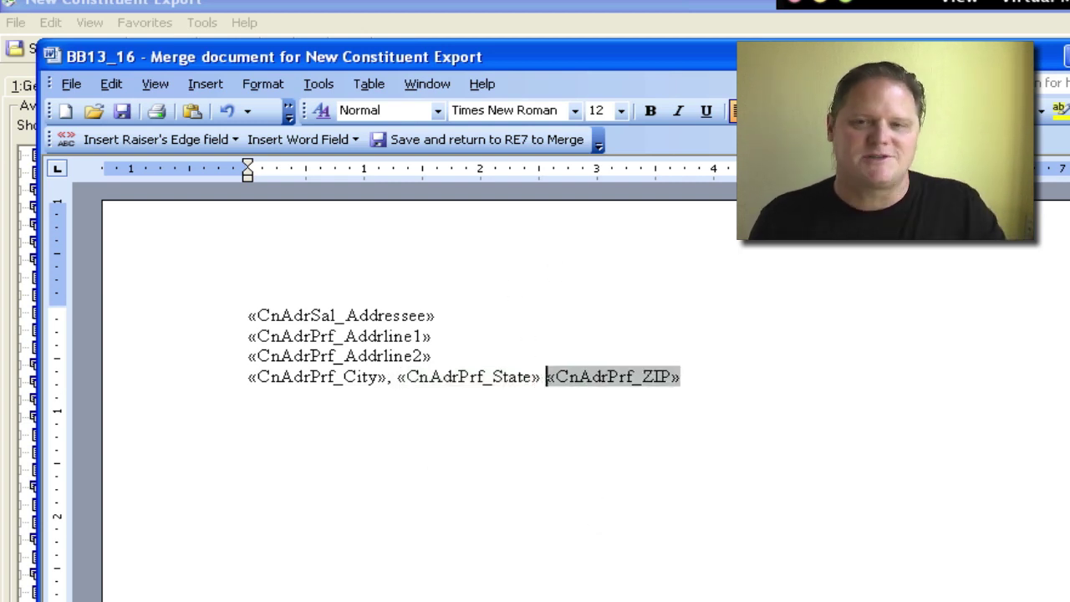
{"action": "left_click", "coordinate": [700, 378]}
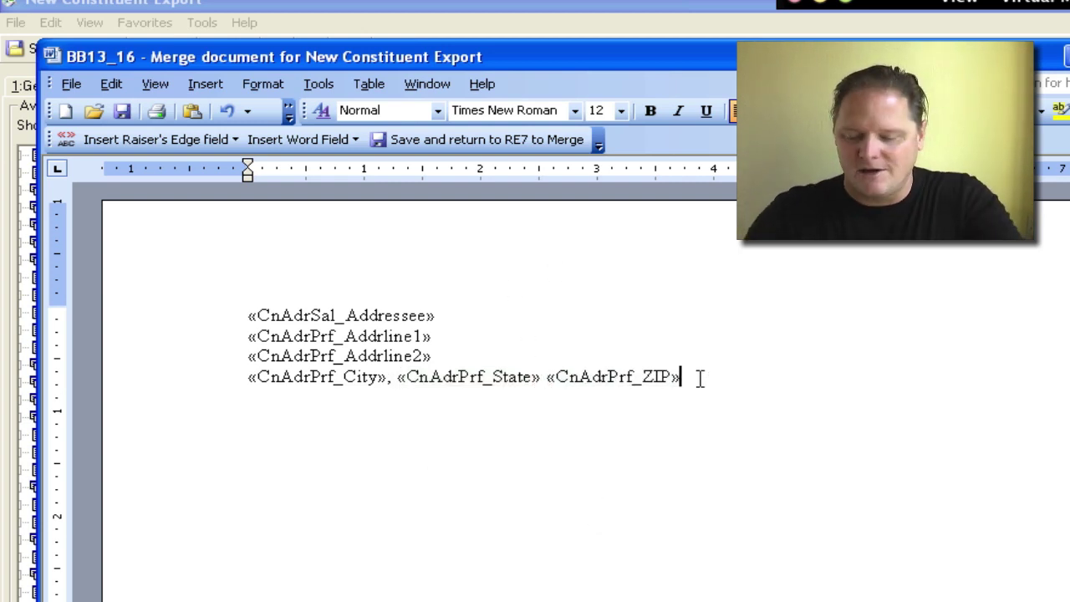
Add the greeting 'Dear «CnAdrSal_Salutation»,' below the address block, then start a new paragraph
{"action": "key", "text": "Return"}
{"action": "type", "text": "D"}
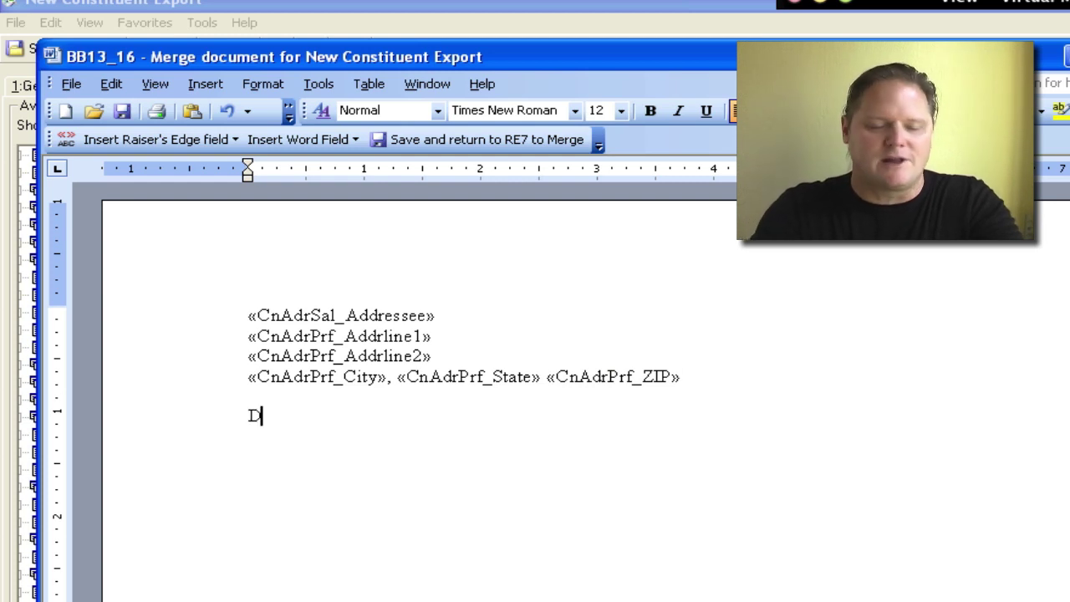
{"action": "type", "text": "ear"}
{"action": "key", "text": "BackSpace"}
{"action": "key", "text": "BackSpace"}
{"action": "type", "text": "r"}
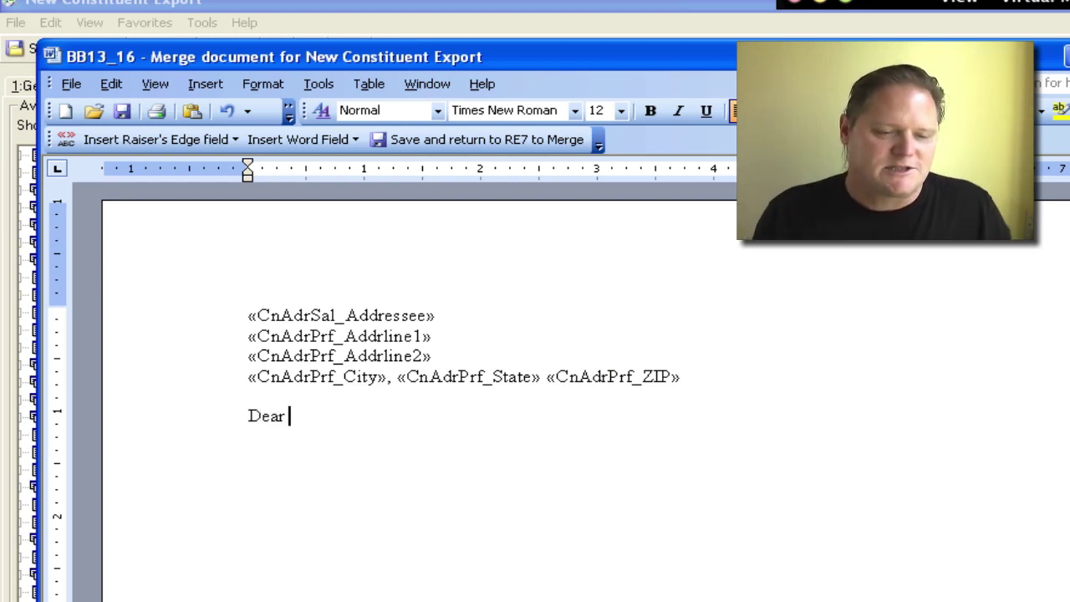
{"action": "left_click", "coordinate": [160, 139]}
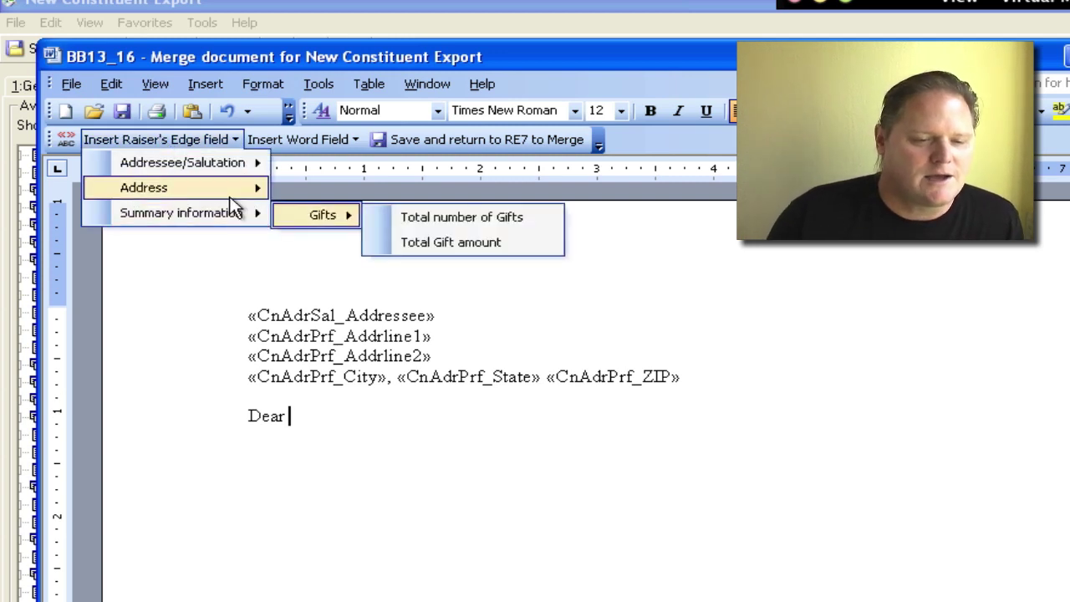
{"action": "mouse_move", "coordinate": [226, 159]}
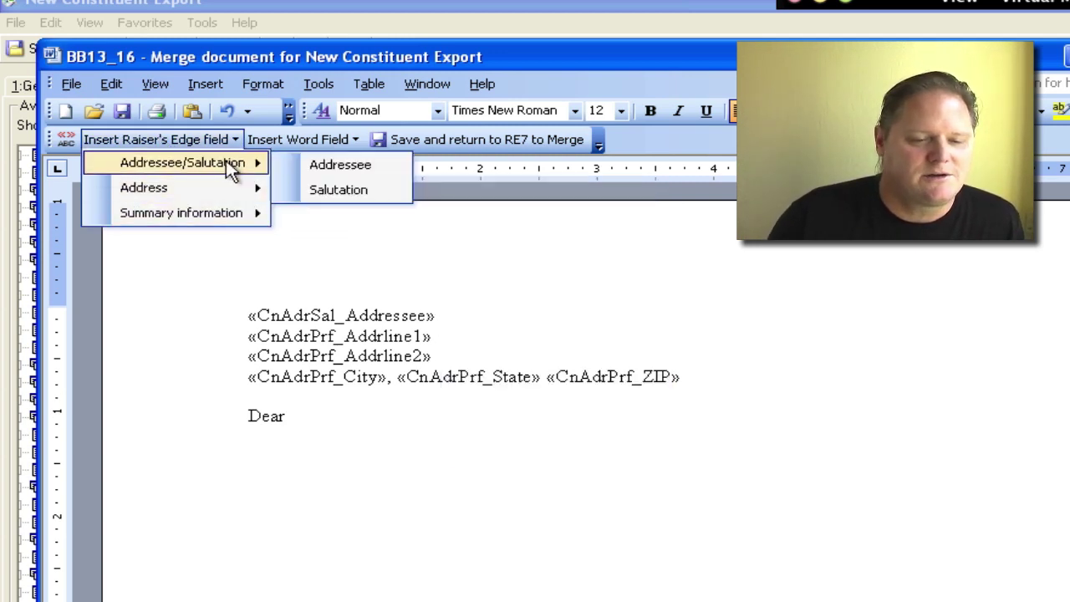
{"action": "left_click", "coordinate": [339, 189]}
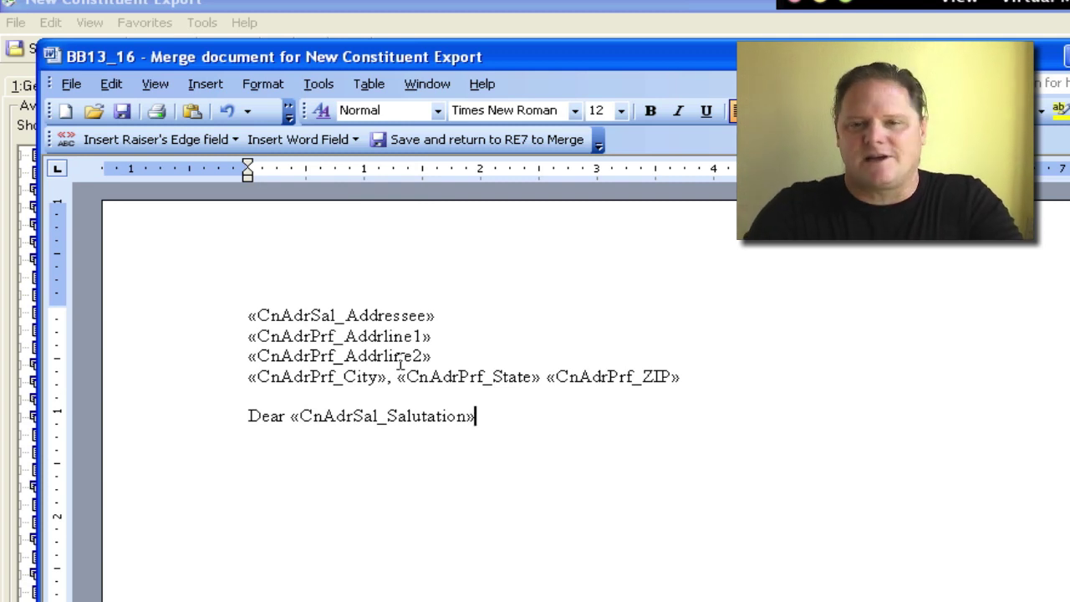
{"action": "type", "text": ","}
{"action": "key", "text": "Return"}
{"action": "key", "text": "Return"}
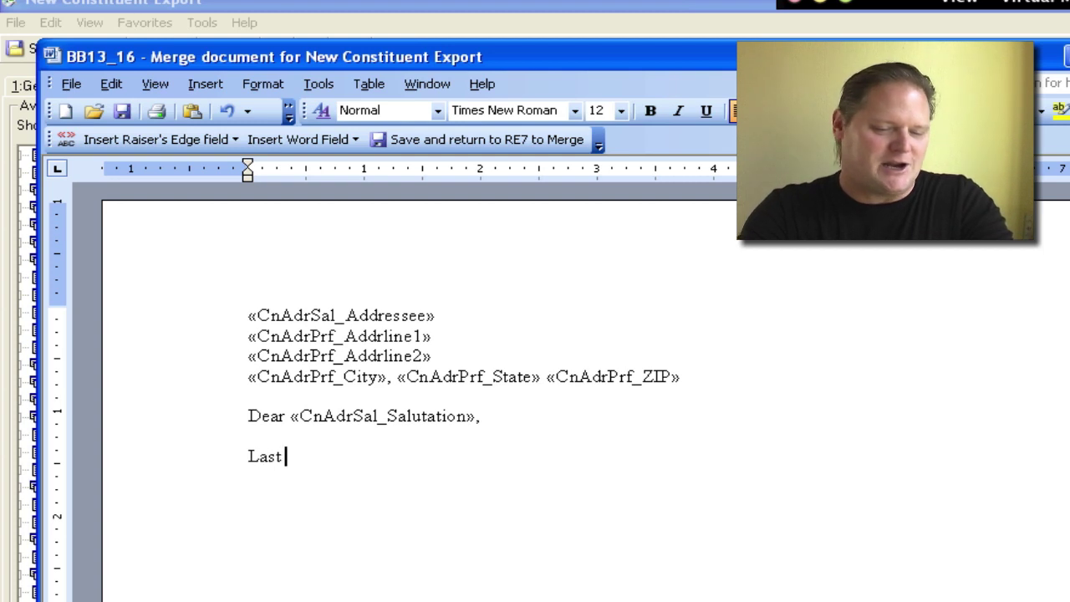
Write 'you gave «Total number of Gifts» gift(s) for a total of «Total Gift amount».'
{"action": "type", "text": "you g"}
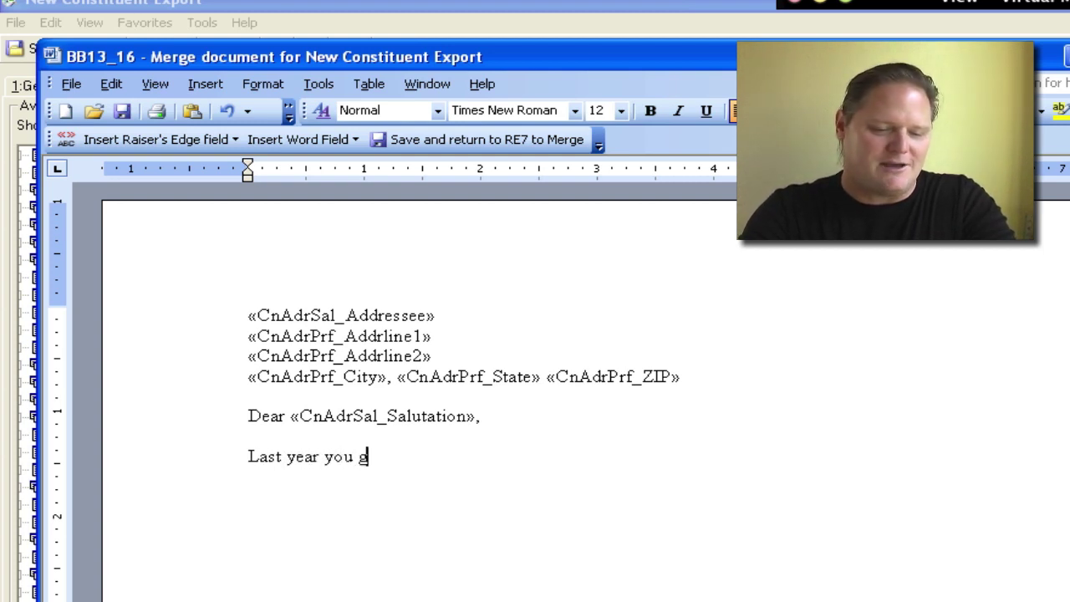
{"action": "type", "text": "ave"}
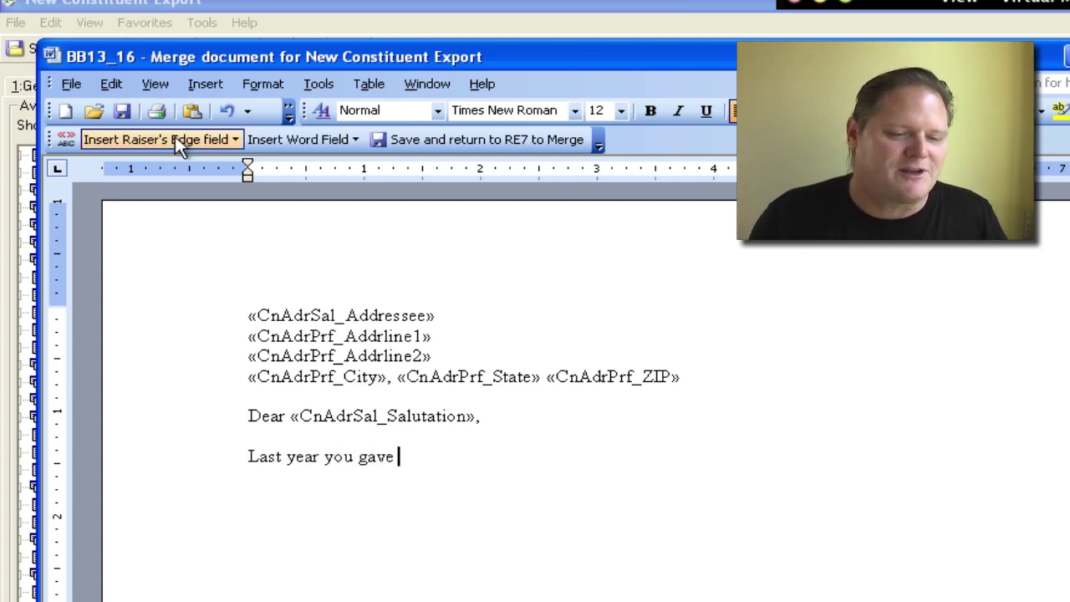
{"action": "left_click", "coordinate": [176, 139]}
{"action": "mouse_move", "coordinate": [200, 219]}
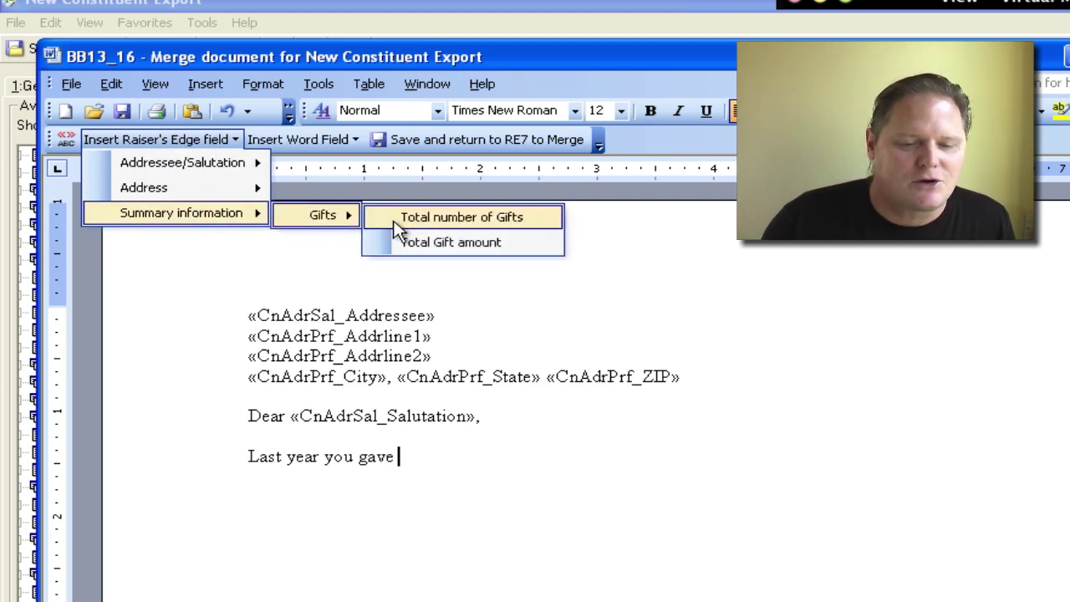
{"action": "left_click", "coordinate": [451, 219]}
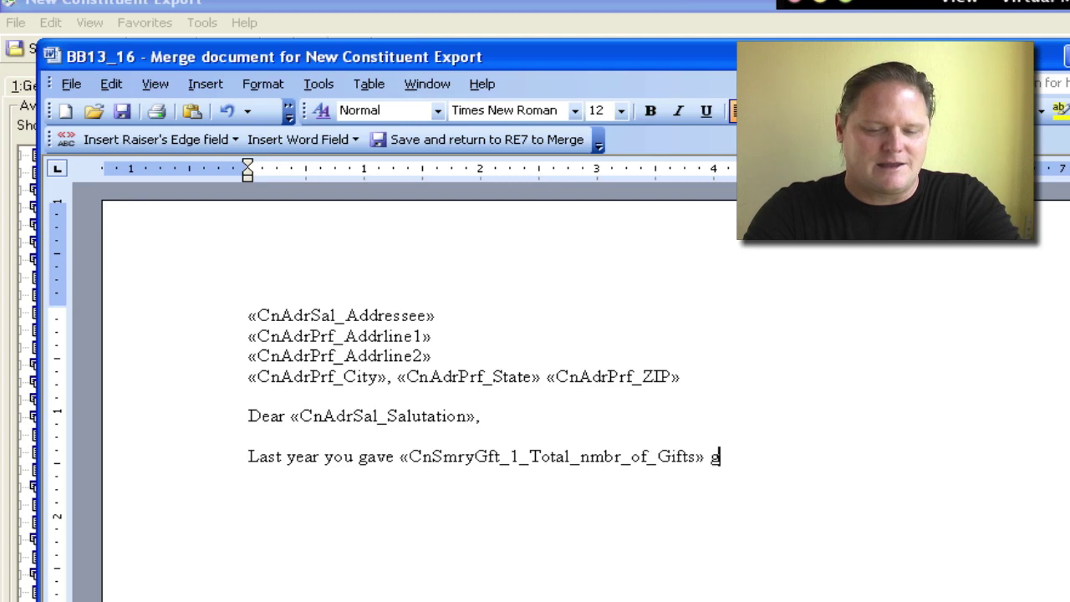
{"action": "type", "text": "gift(s) for a total of"}
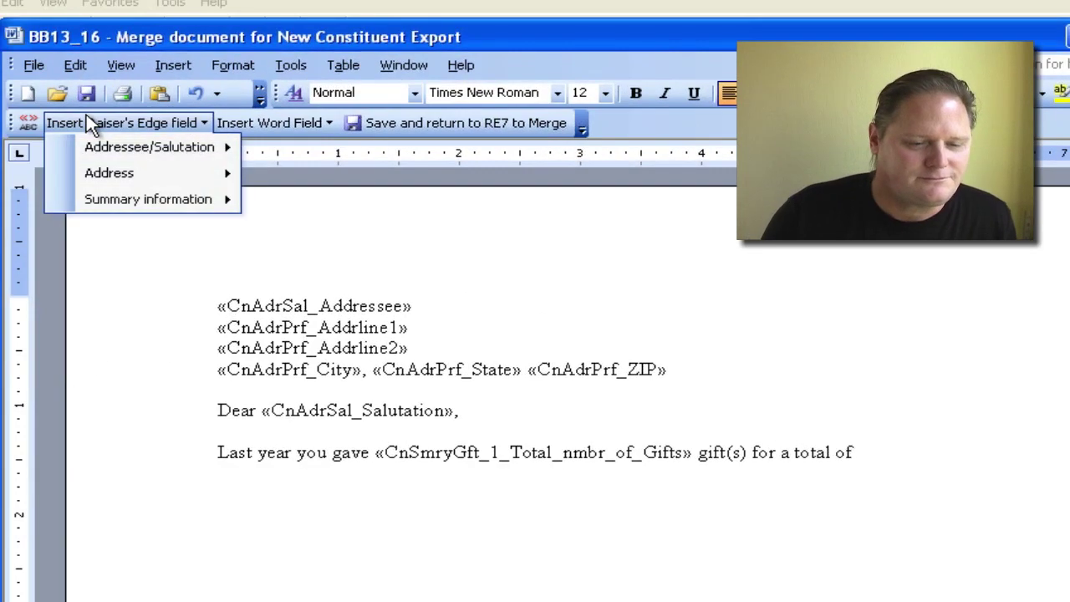
{"action": "mouse_move", "coordinate": [164, 198]}
{"action": "mouse_move", "coordinate": [294, 201]}
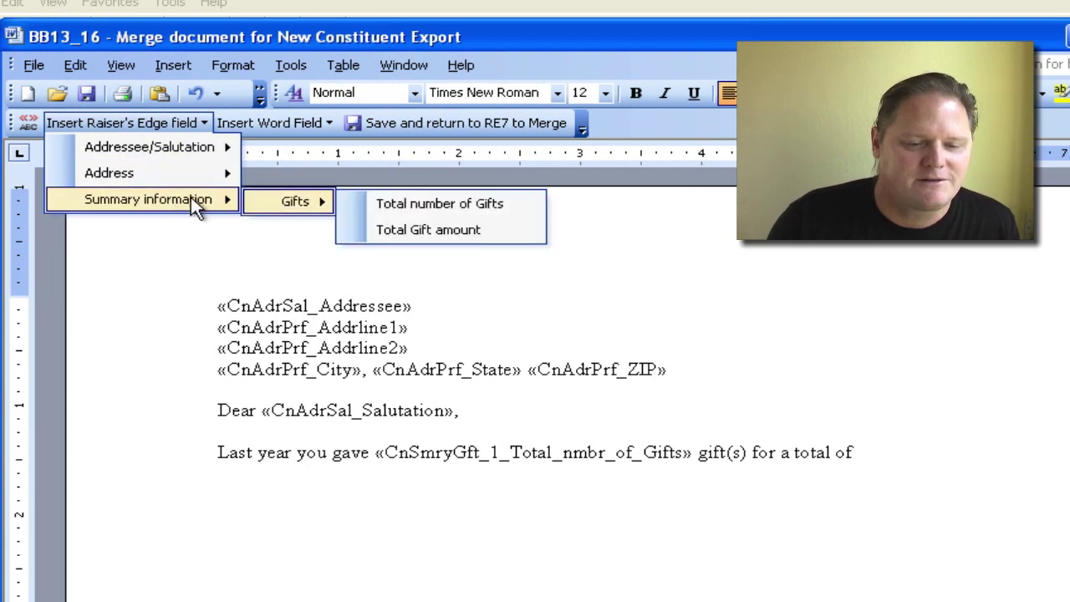
{"action": "left_click", "coordinate": [398, 231]}
{"action": "type", "text": "."}
{"action": "key", "text": "Return"}
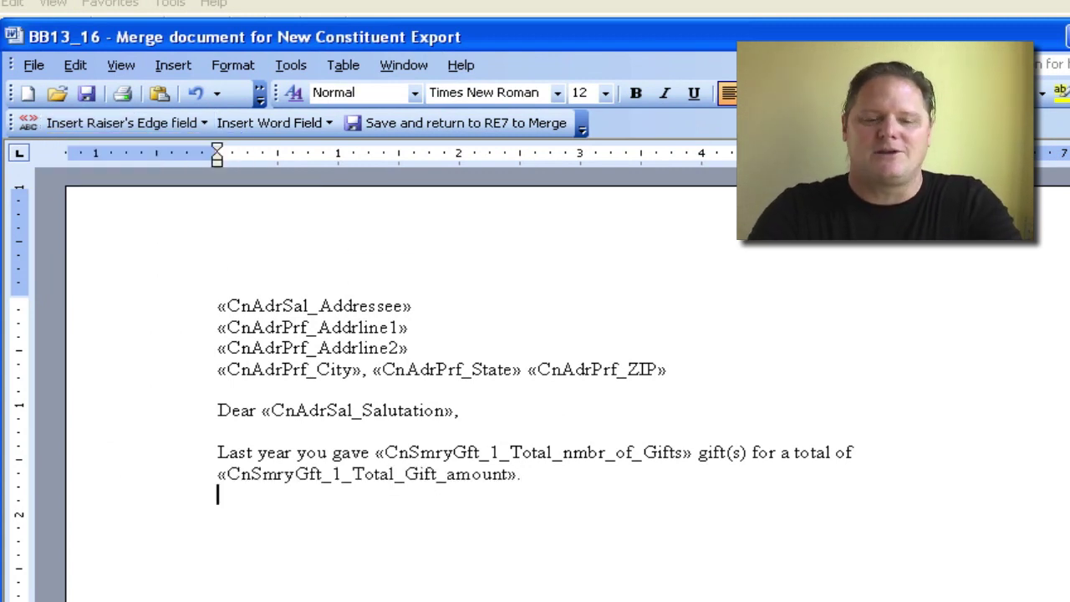
Add 'Thank you for your support', the closing 'Sincerely,' and the signature 'Donor Steward'
{"action": "type", "text": "Thank you"}
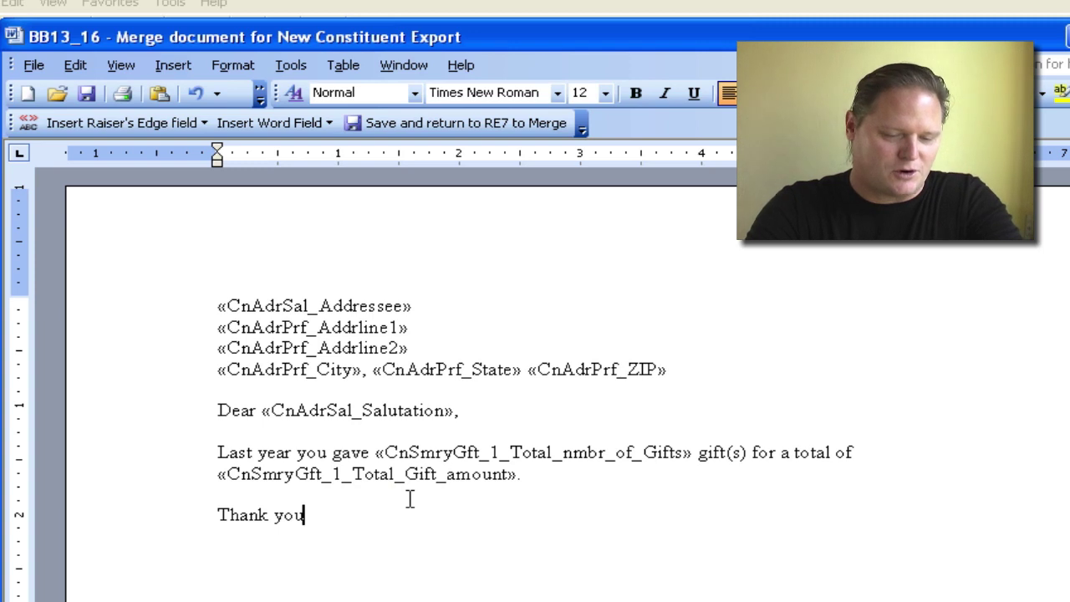
{"action": "type", "text": " for your support."}
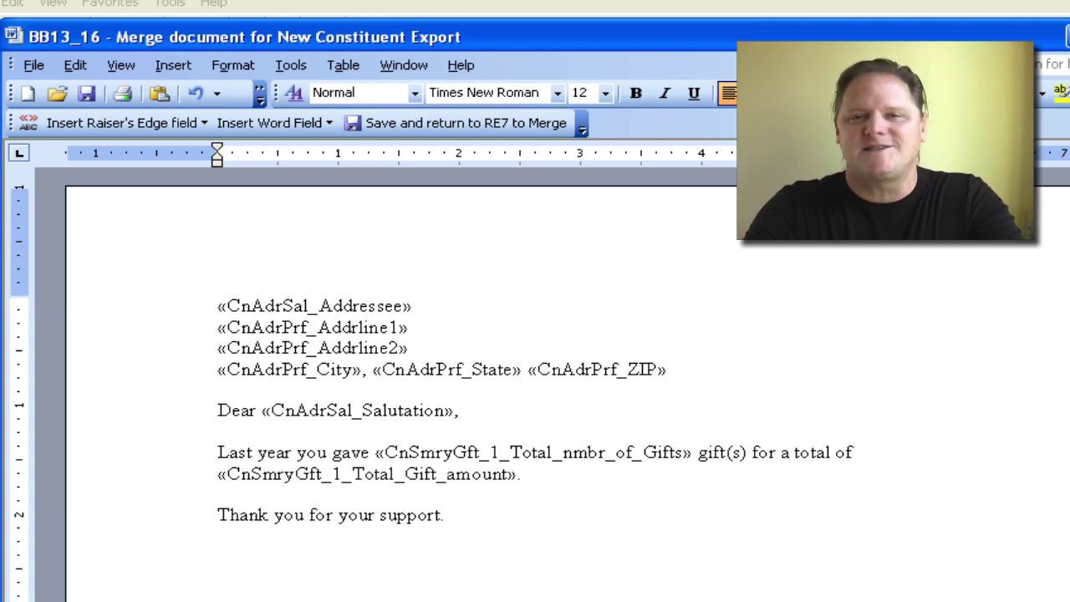
{"action": "type", "text": "incerely,"}
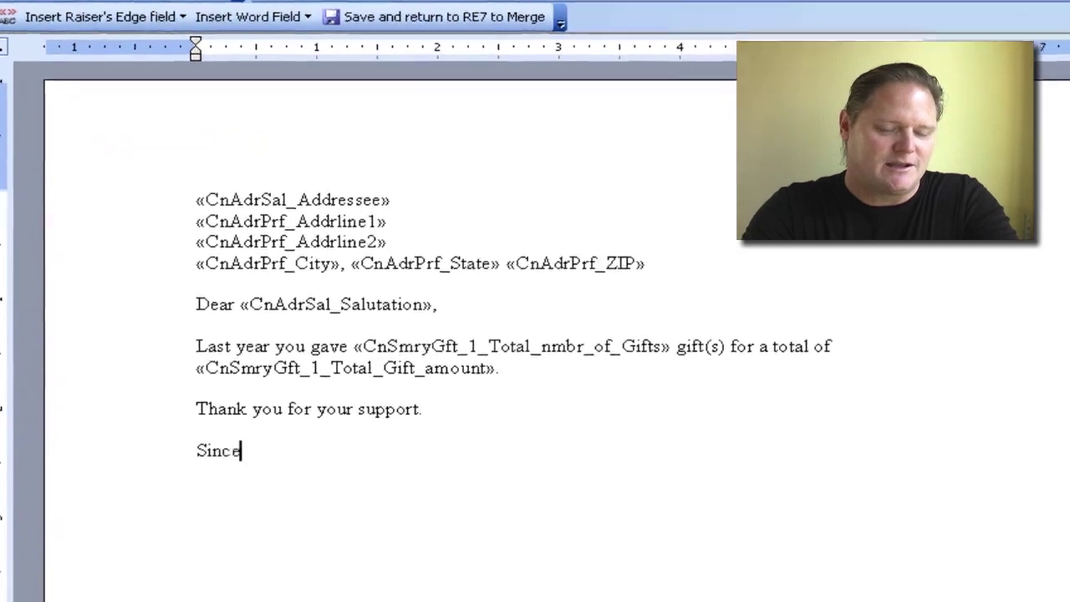
{"action": "key", "text": "Return"}
{"action": "key", "text": "Return"}
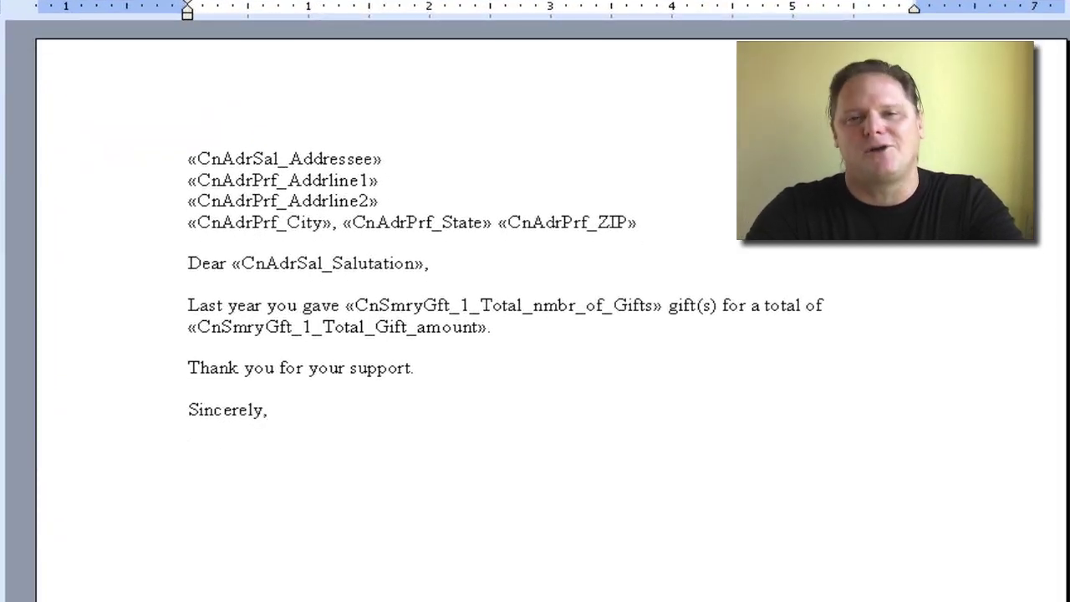
{"action": "type", "text": "Donor Stw"}
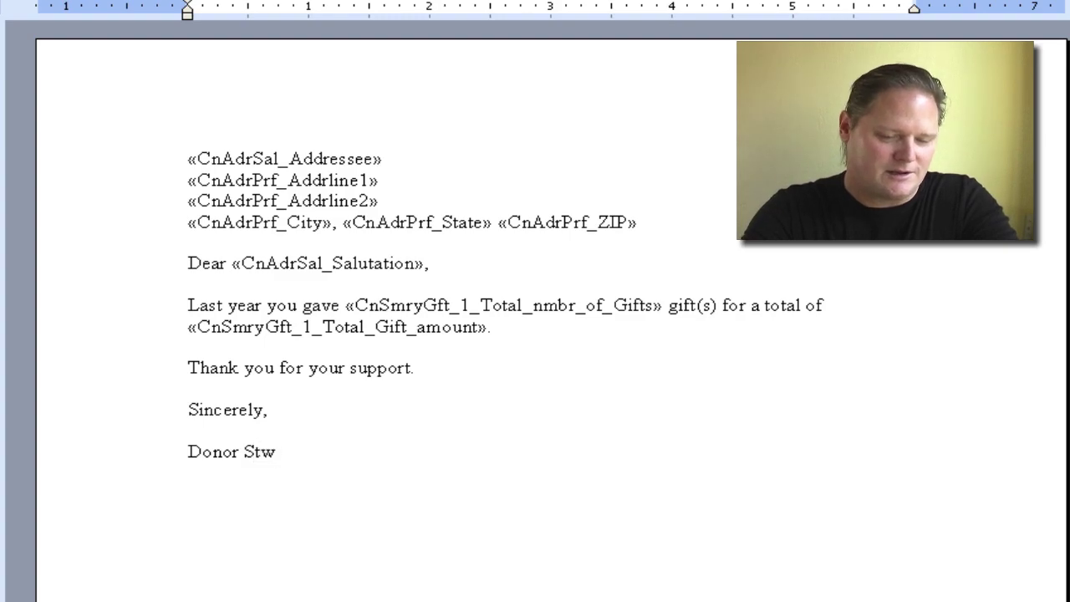
{"action": "key", "text": "BackSpace"}
{"action": "type", "text": "eward"}
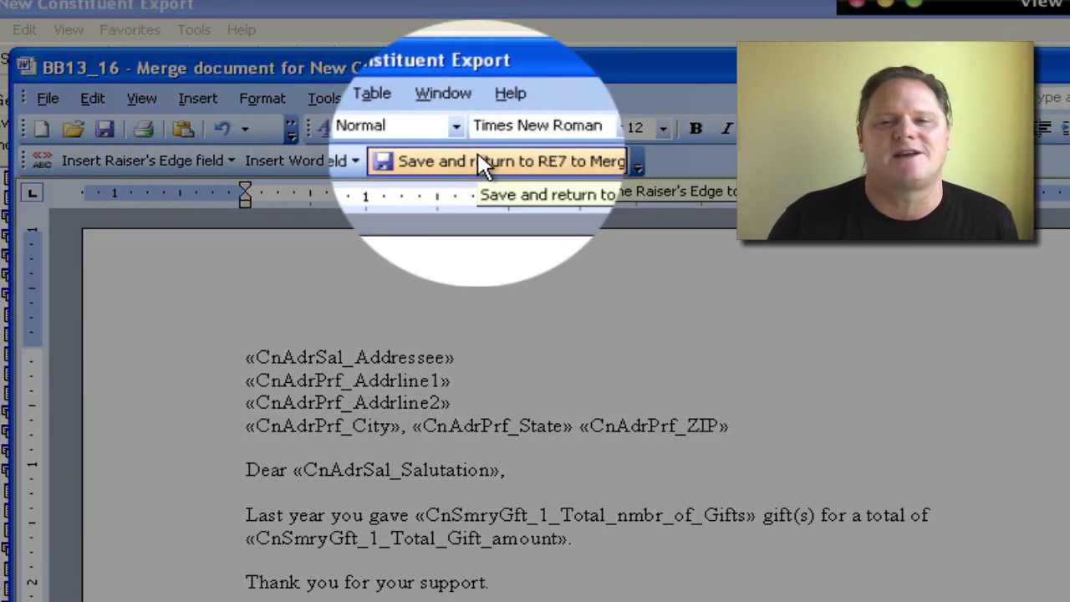
Save the Word merge letter and return to the New Constituent Export window
{"action": "left_click", "coordinate": [485, 163]}
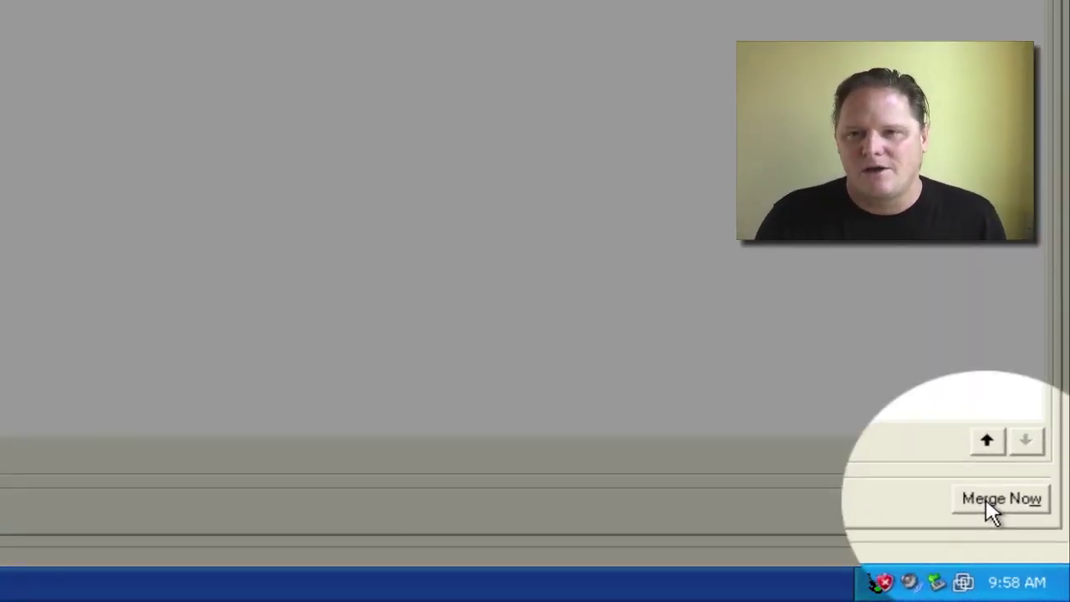
Run the merge, saving output over the existing Year End Letter.doc in My Documents
{"action": "left_click", "coordinate": [1000, 511]}
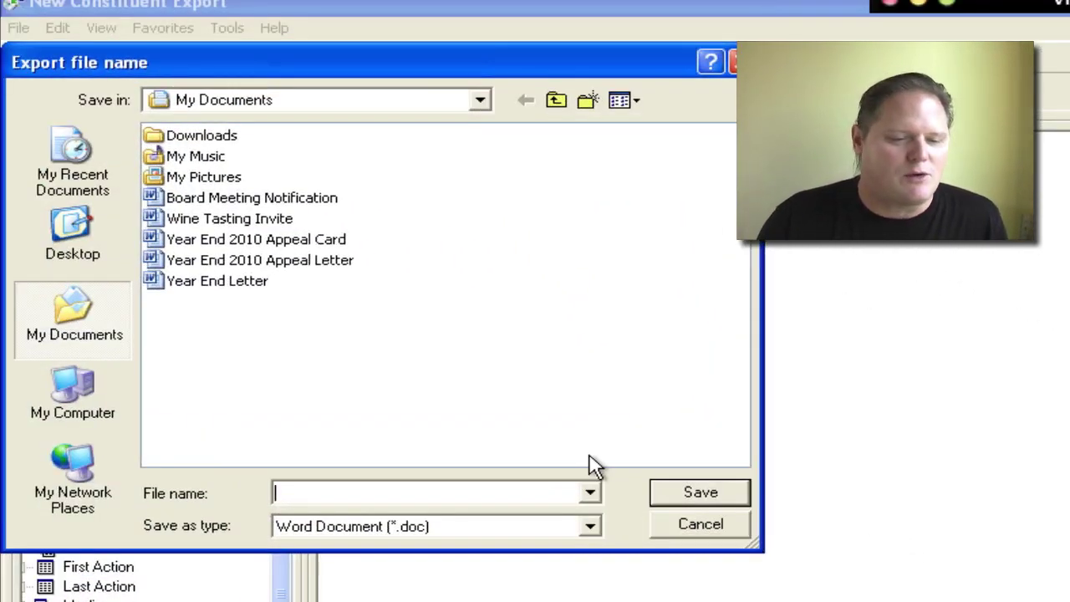
{"action": "left_click", "coordinate": [232, 282]}
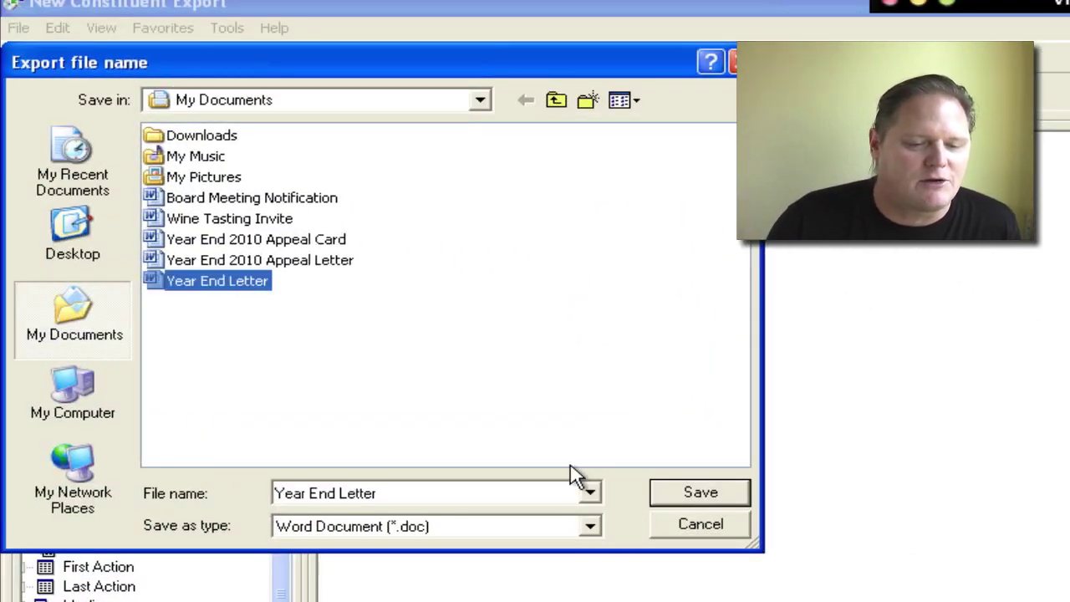
{"action": "left_click", "coordinate": [707, 495]}
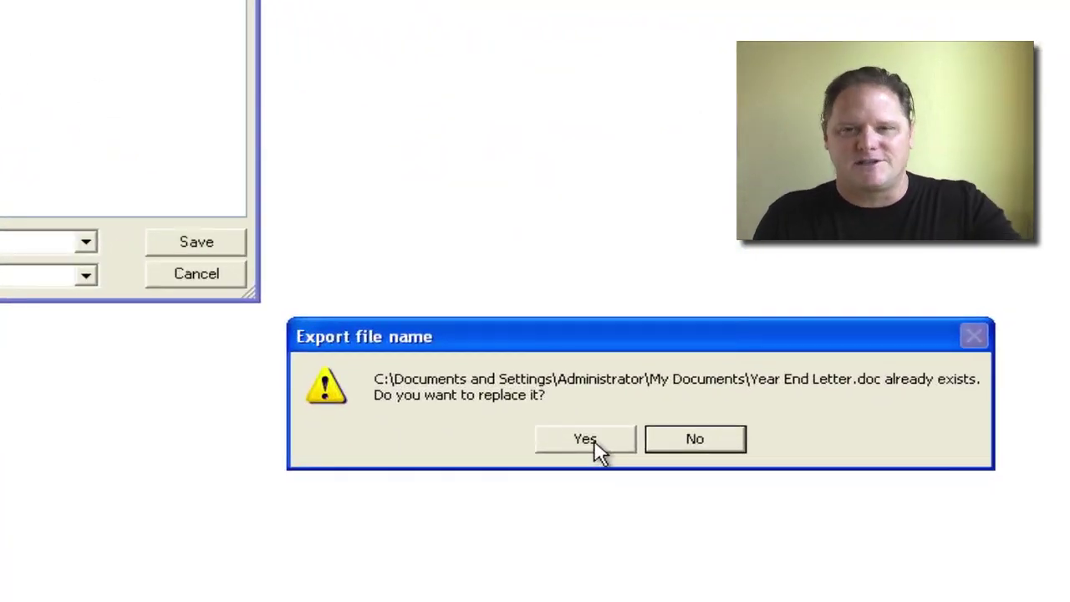
{"action": "left_click", "coordinate": [595, 446]}
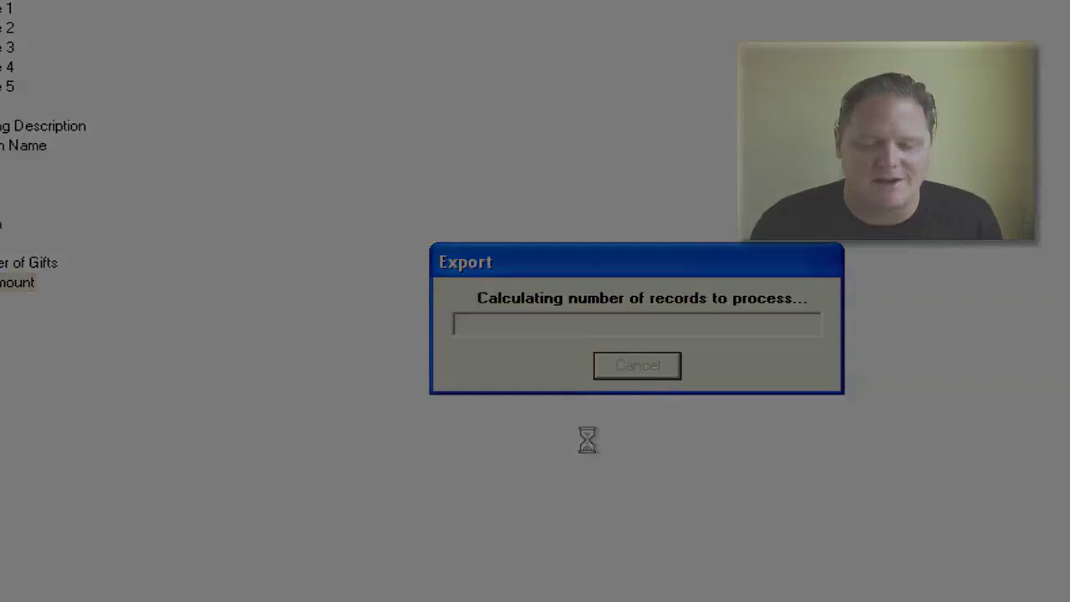